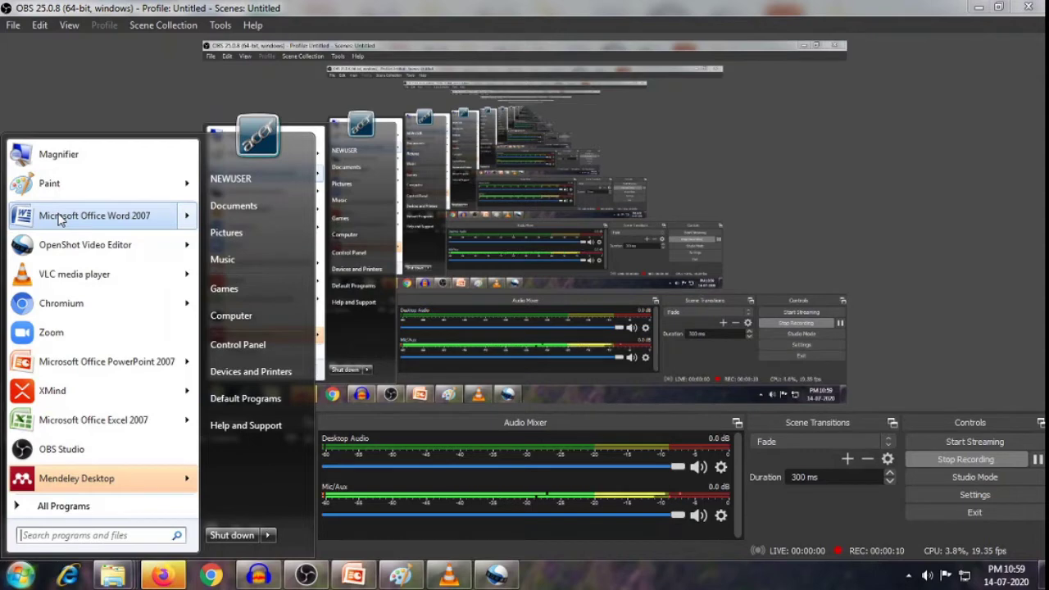
# Step: Launch Microsoft Office Word 2007 from the Start menu and bring its blank document forward
pyautogui.click(59, 218)
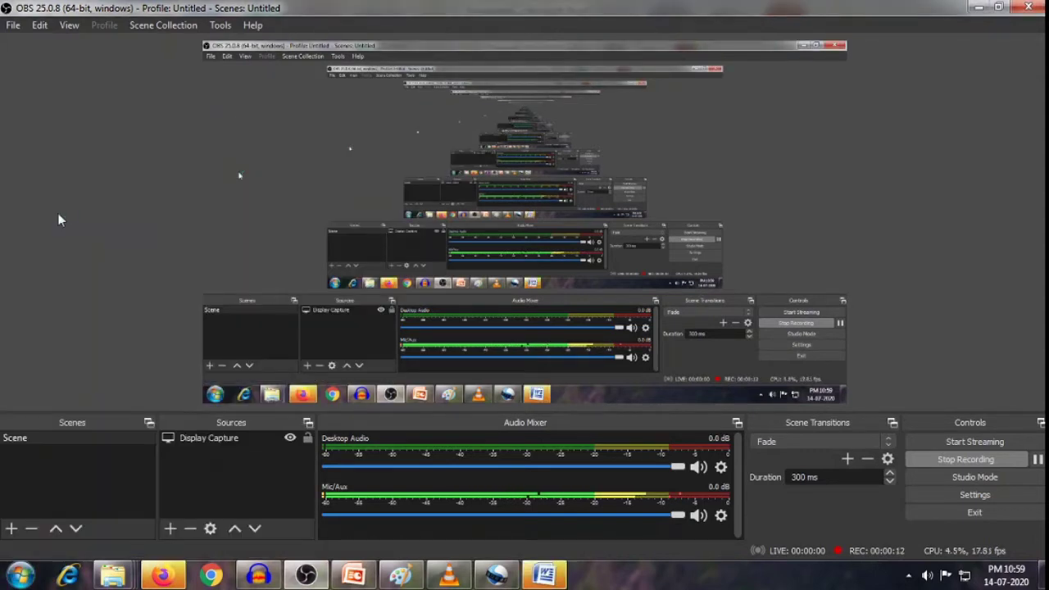
pyautogui.click(545, 571)
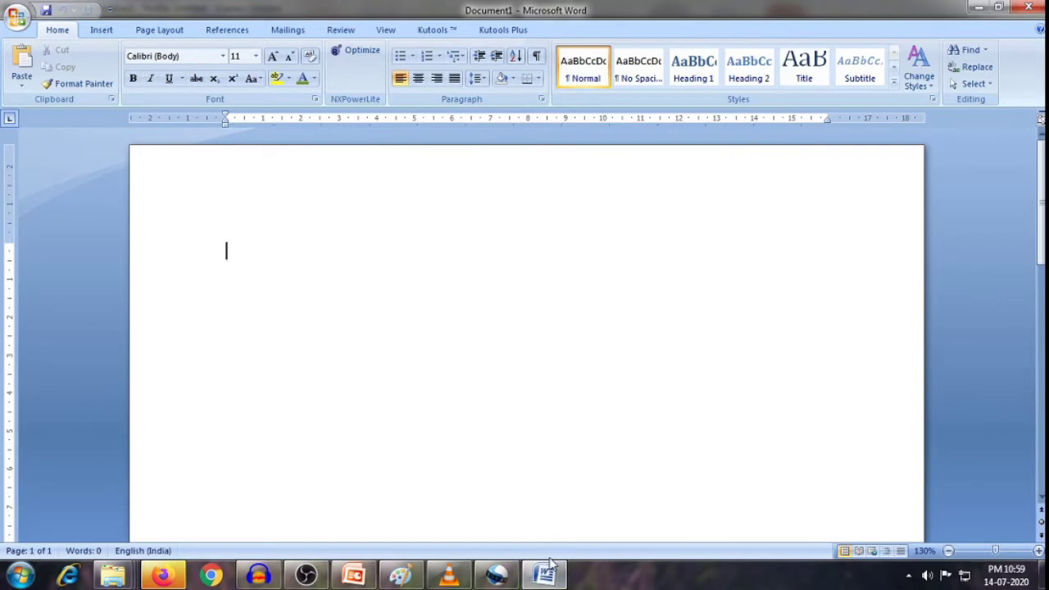
# Step: Add a signature line with the suggested signer's name, title 'ceo' and an e-mail address
pyautogui.click(102, 31)
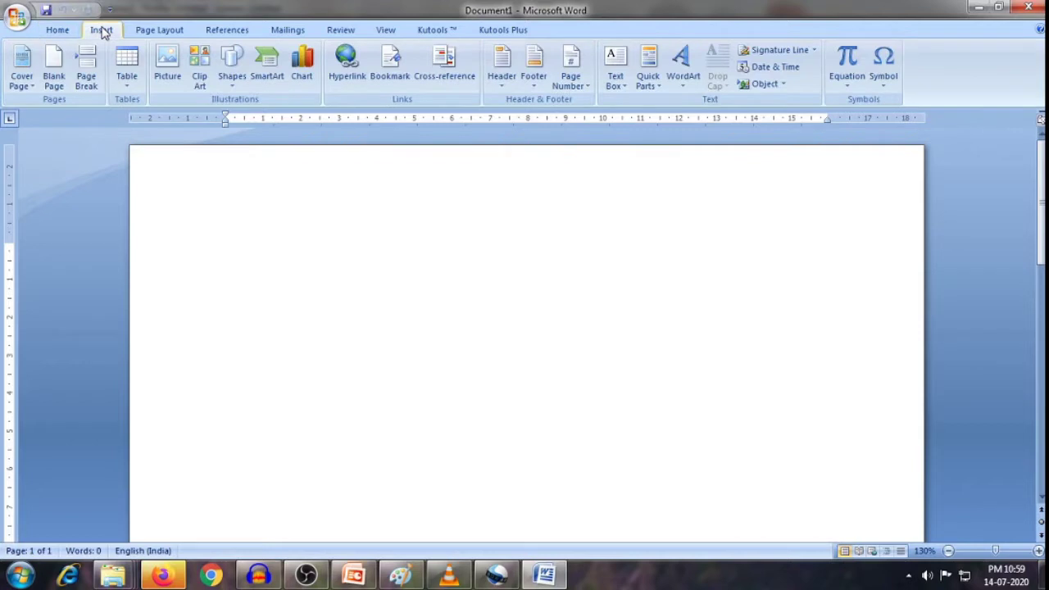
pyautogui.click(779, 52)
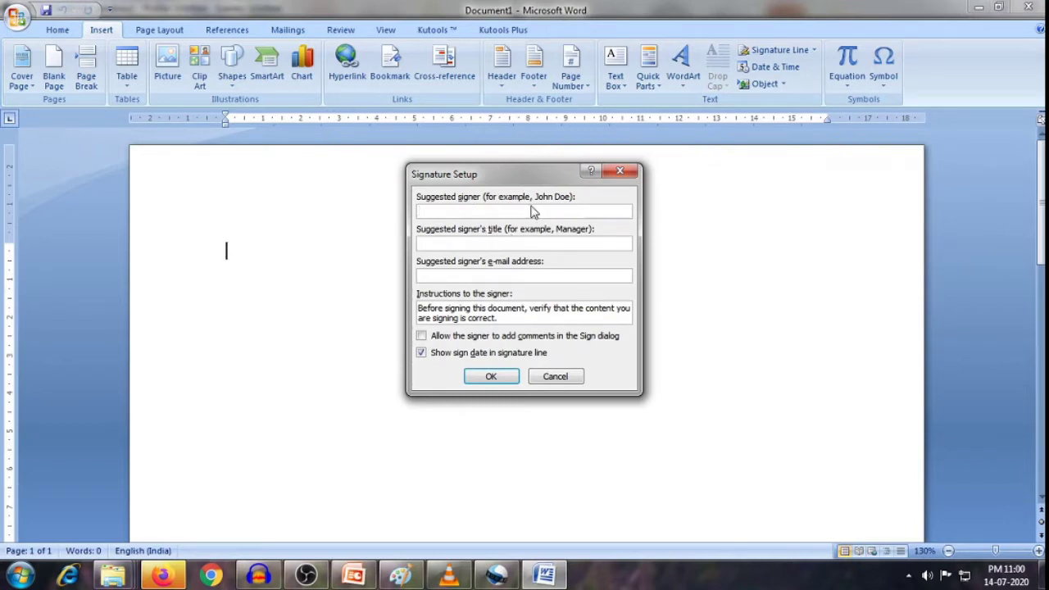
pyautogui.write('esdiyem')
pyautogui.click(501, 244)
pyautogui.write('ce')
pyautogui.write('e')
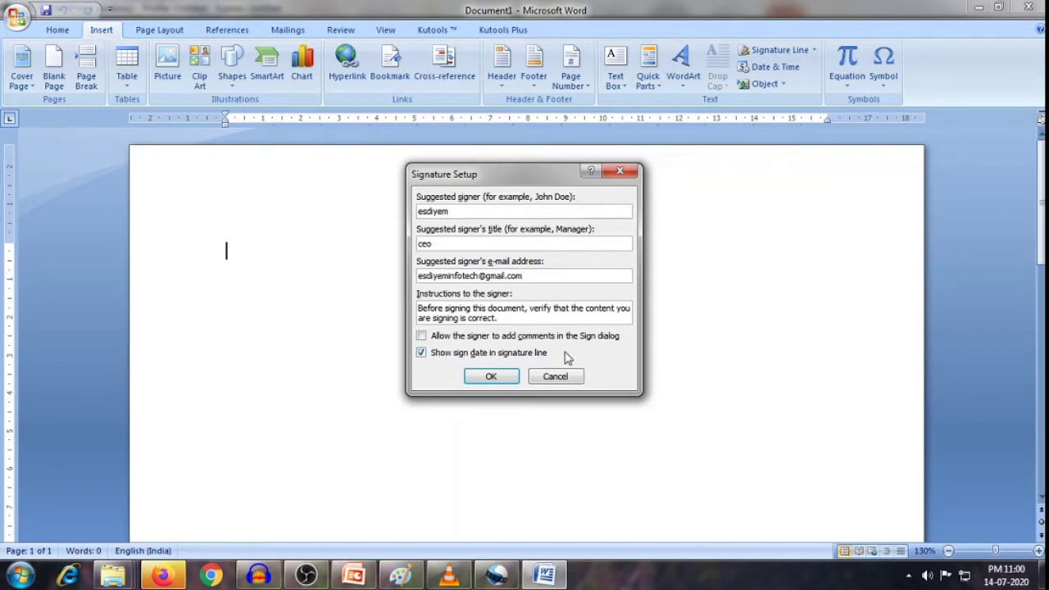
# Step: Insert the signature line box, then try adding a digital signature but cancel the Save As prompt
pyautogui.click(489, 376)
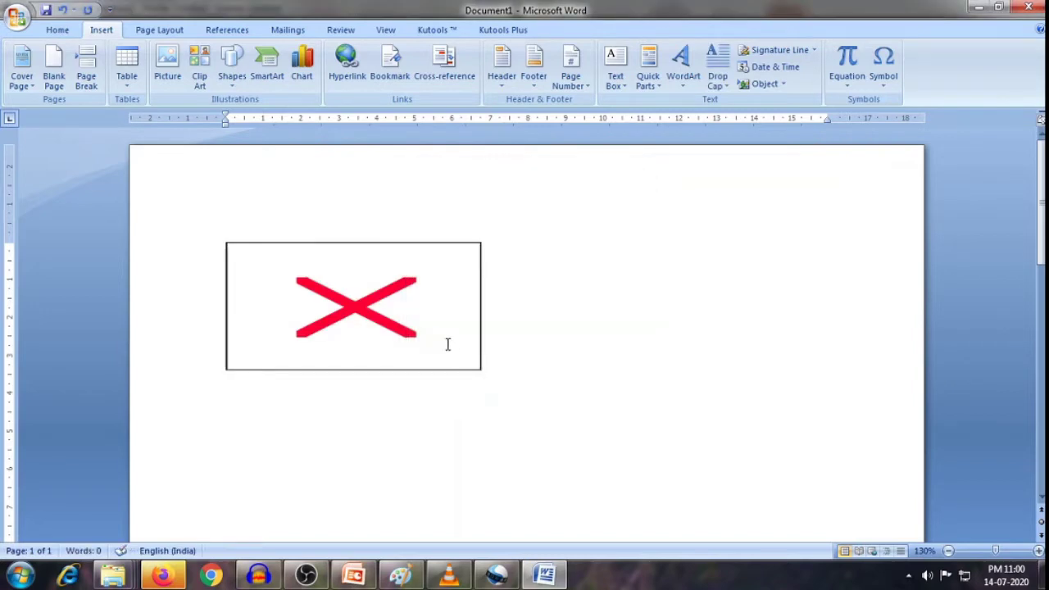
pyautogui.click(60, 34)
pyautogui.click(11, 21)
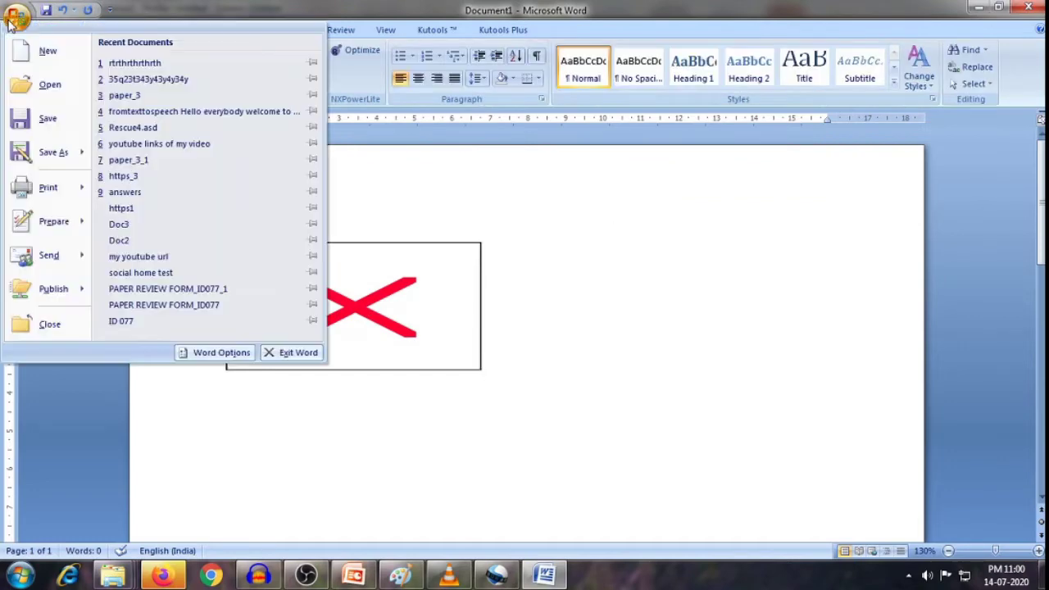
pyautogui.moveTo(51, 221)
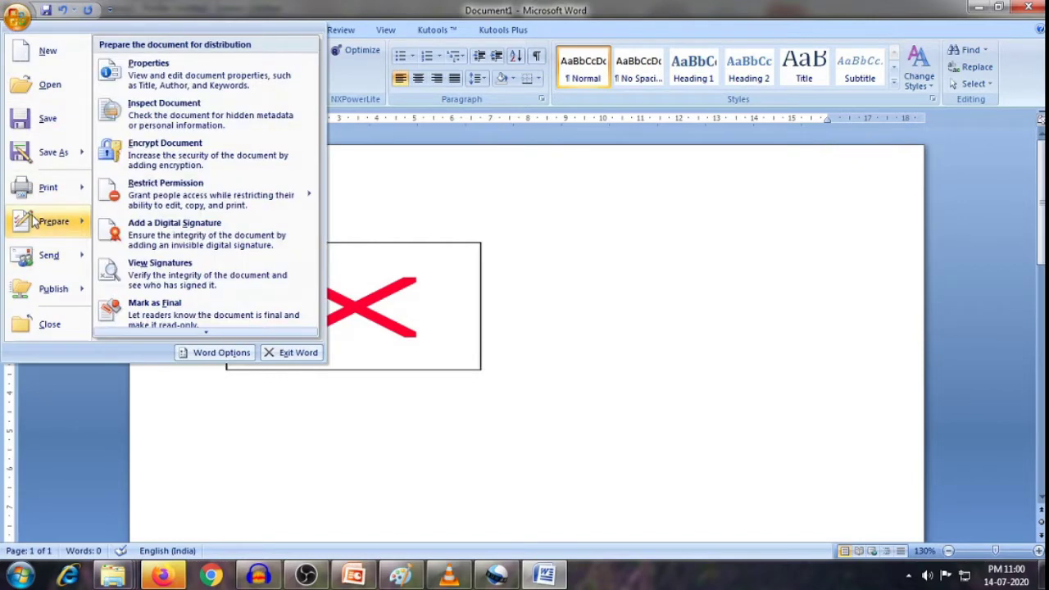
pyautogui.click(188, 229)
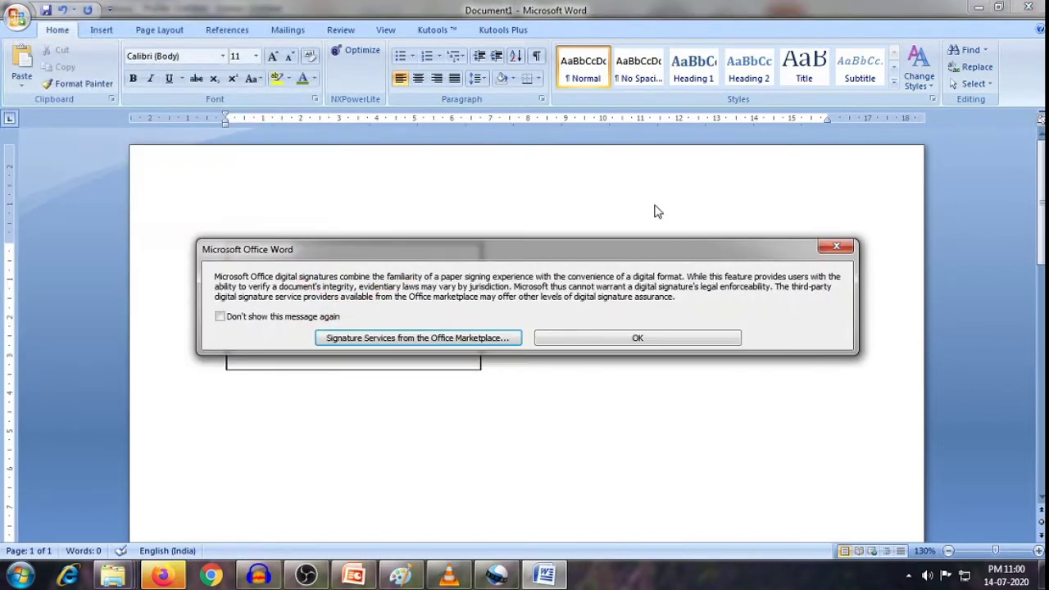
pyautogui.click(644, 338)
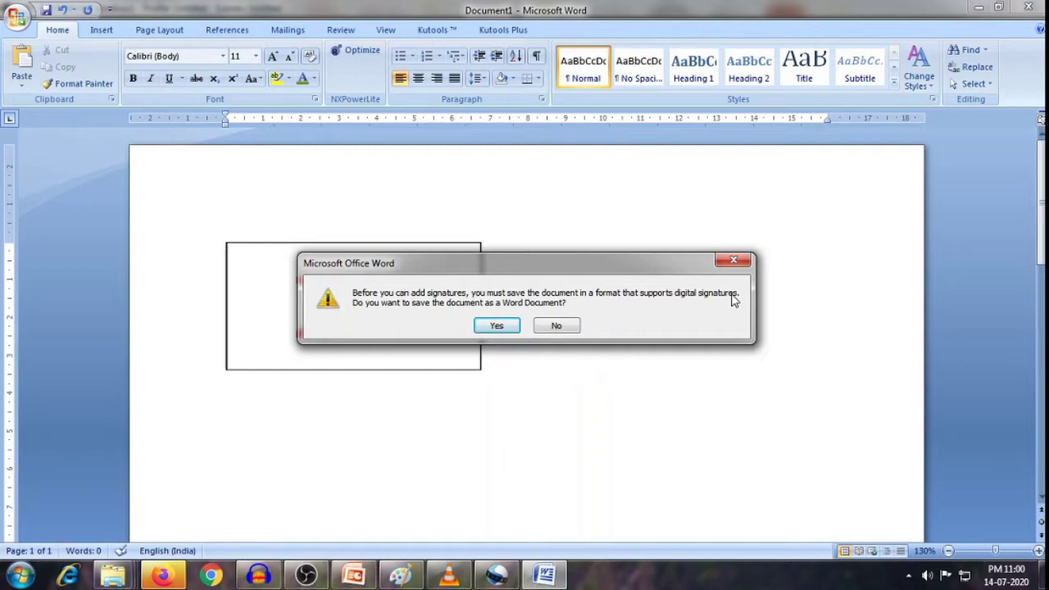
pyautogui.click(495, 327)
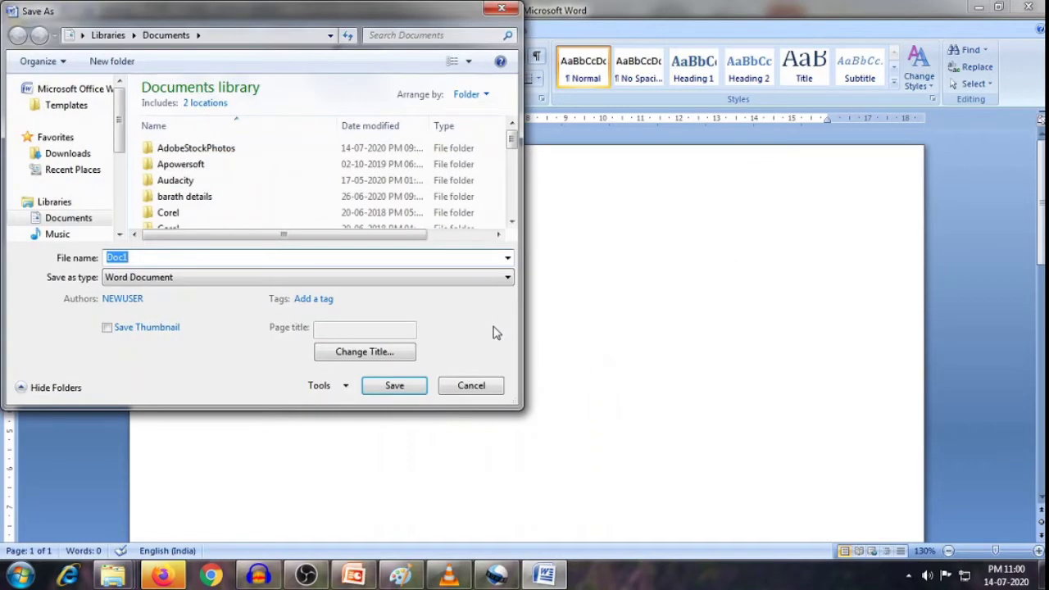
pyautogui.click(502, 12)
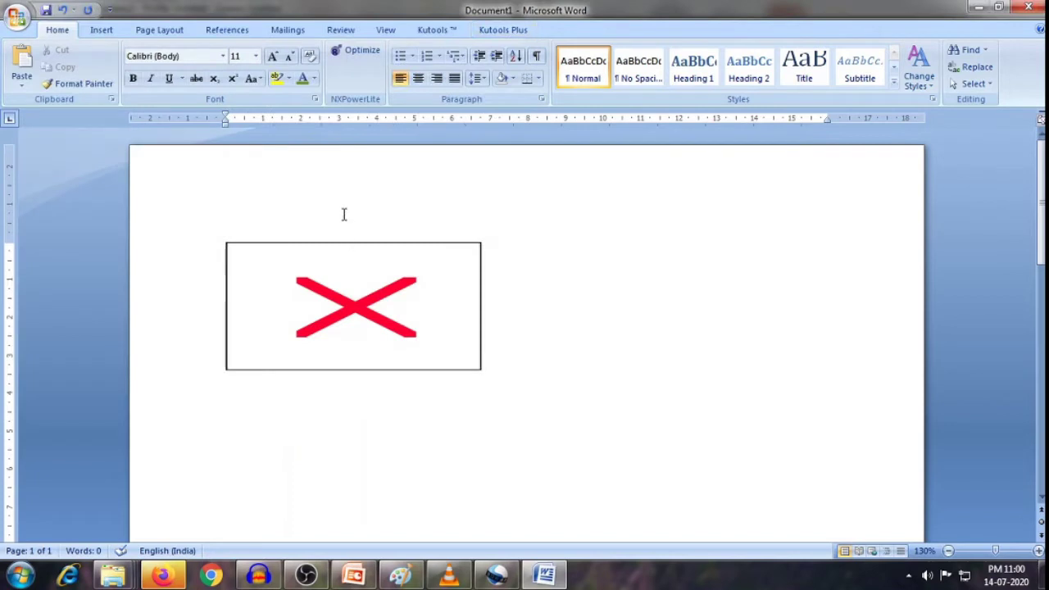
# Step: Type three lines of sample text above the signature box
pyautogui.click(224, 356)
pyautogui.write('erqererwerwerewr')
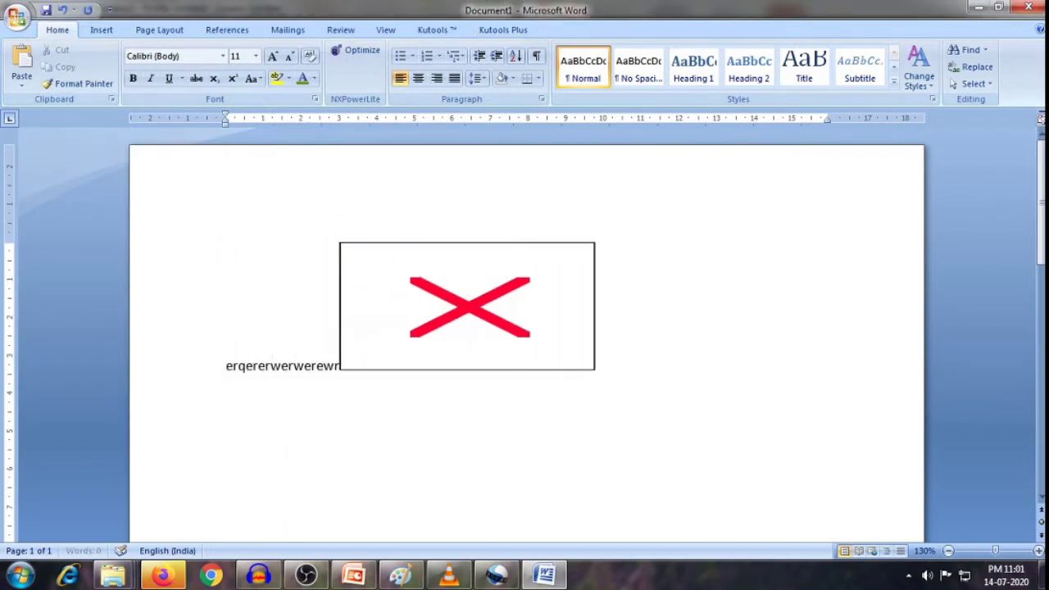
pyautogui.press('Return')
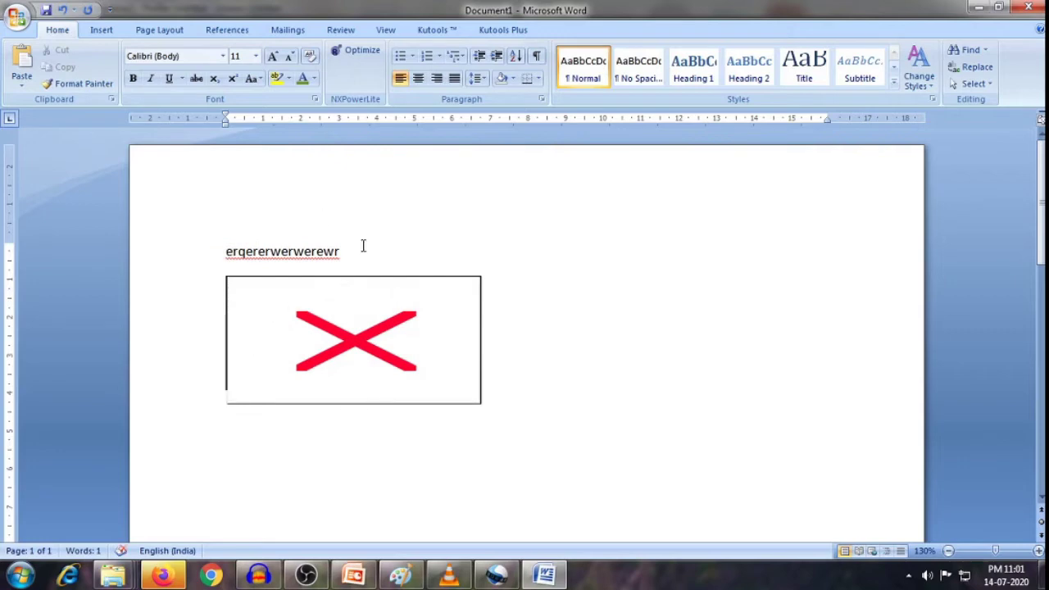
pyautogui.press('Return')
pyautogui.write('3rq34rq32r')
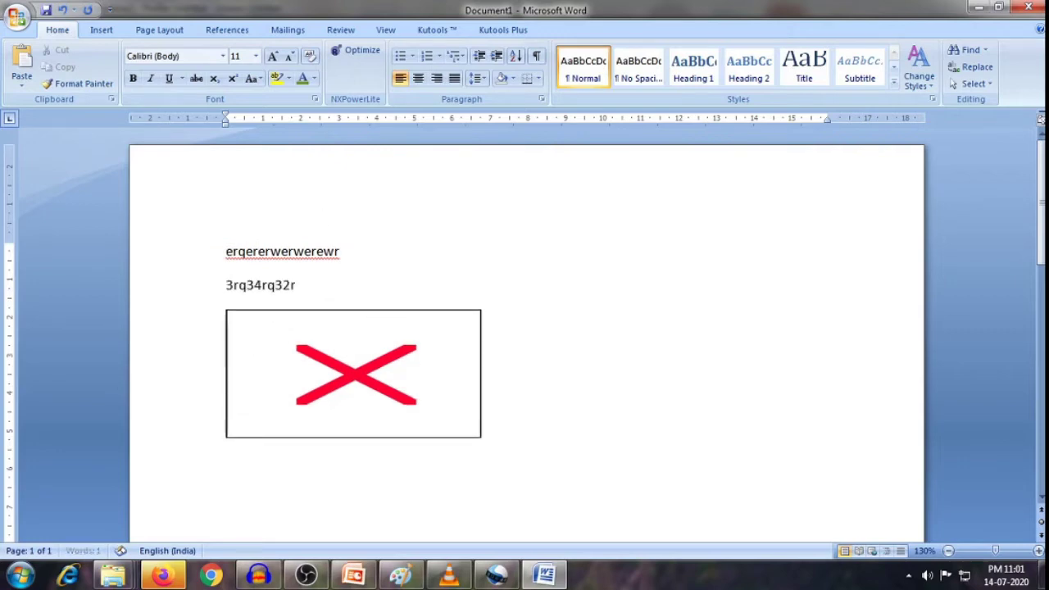
pyautogui.write('q23r4')
pyautogui.press('Return')
pyautogui.write('q3rq32r23r53r5')
pyautogui.press('Return')
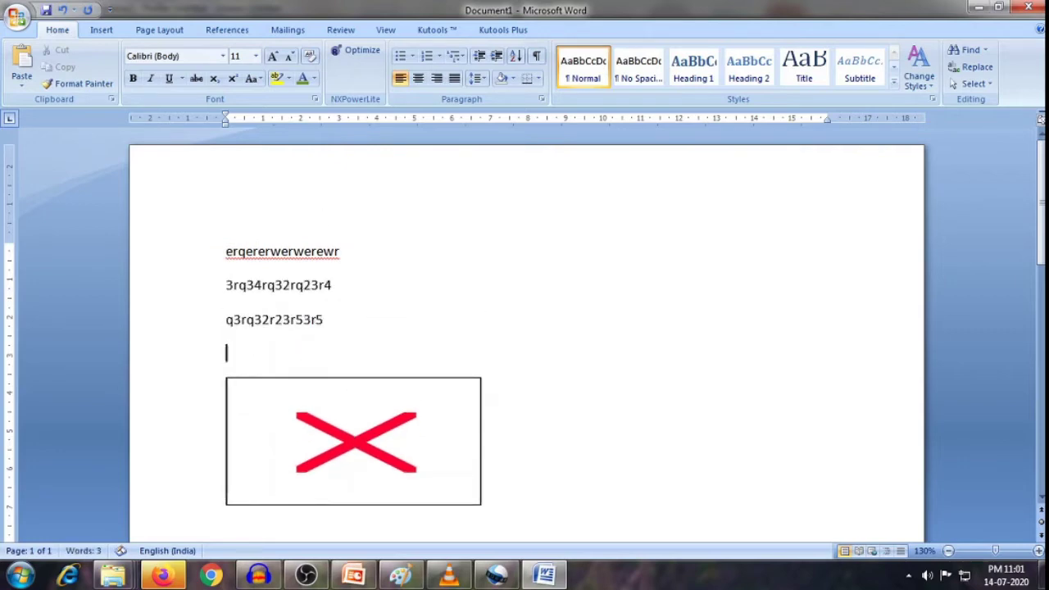
# Step: Start adding a digital signature, saving the document as 'esss' when prompted
pyautogui.click(16, 16)
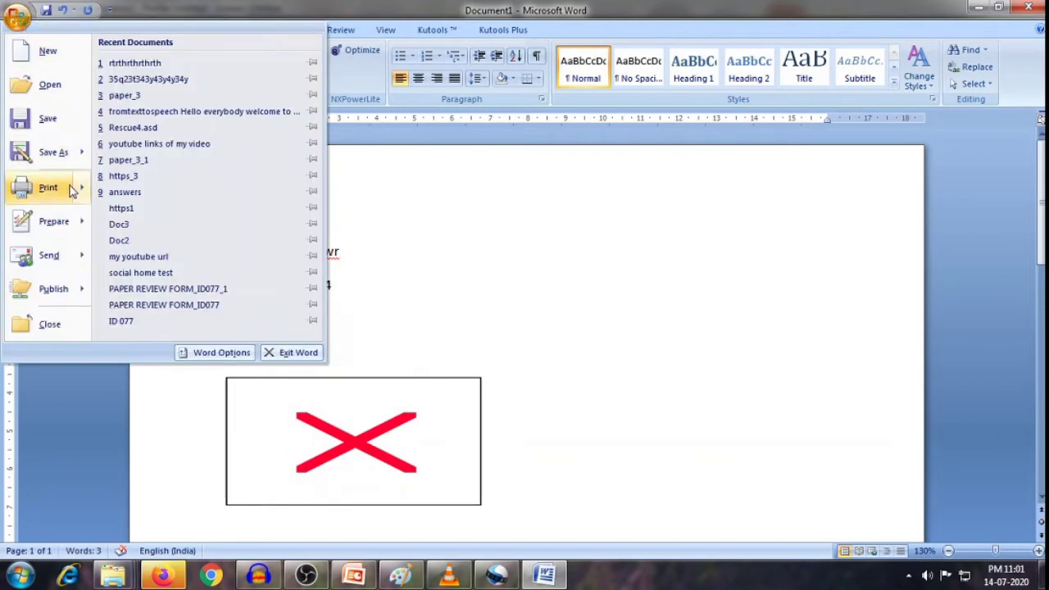
pyautogui.moveTo(54, 221)
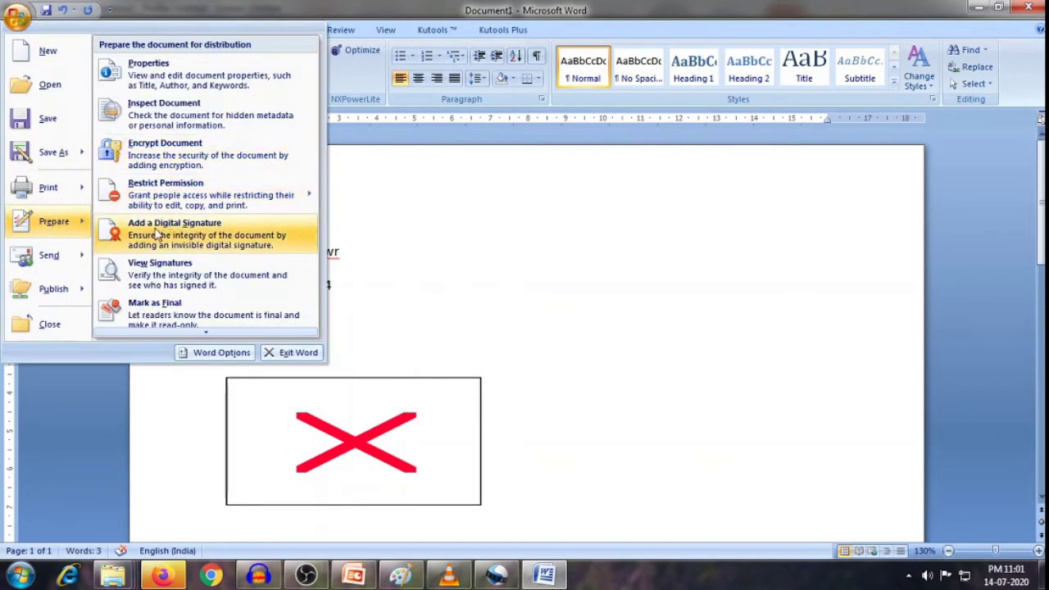
pyautogui.click(141, 239)
pyautogui.click(634, 340)
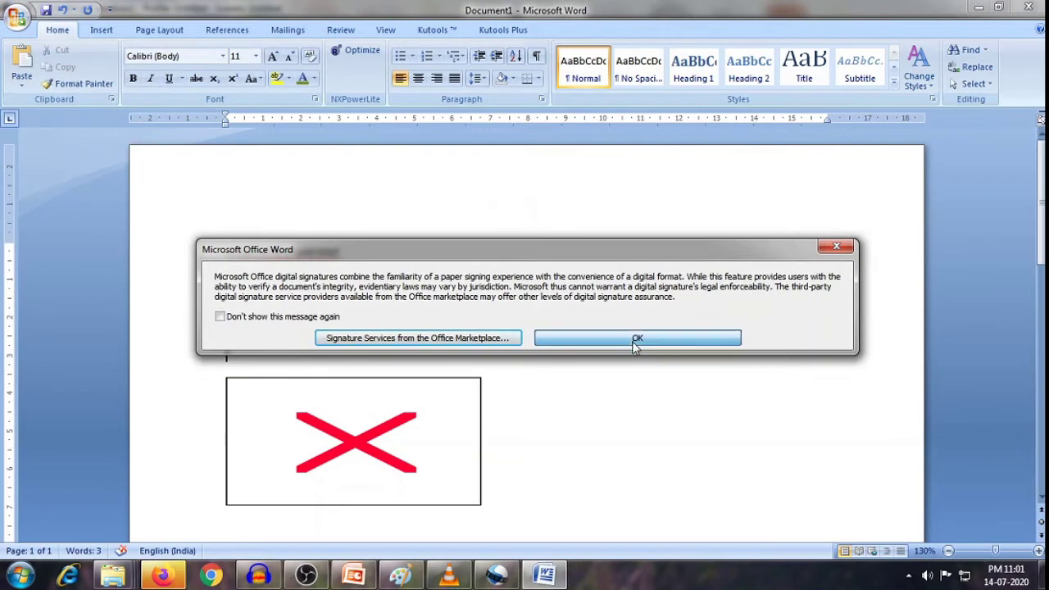
pyautogui.click(497, 325)
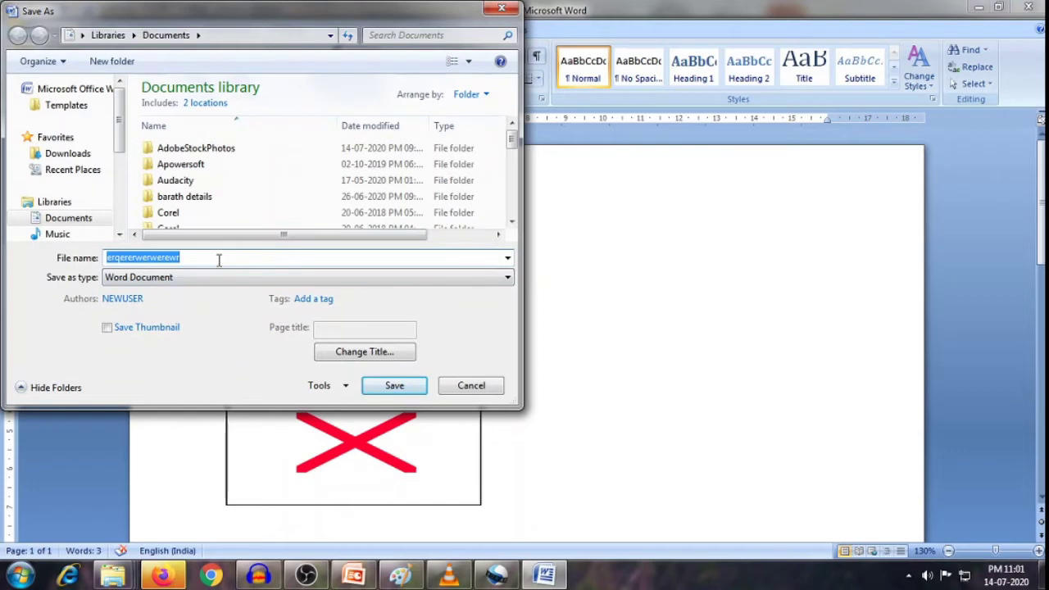
pyautogui.write('esss')
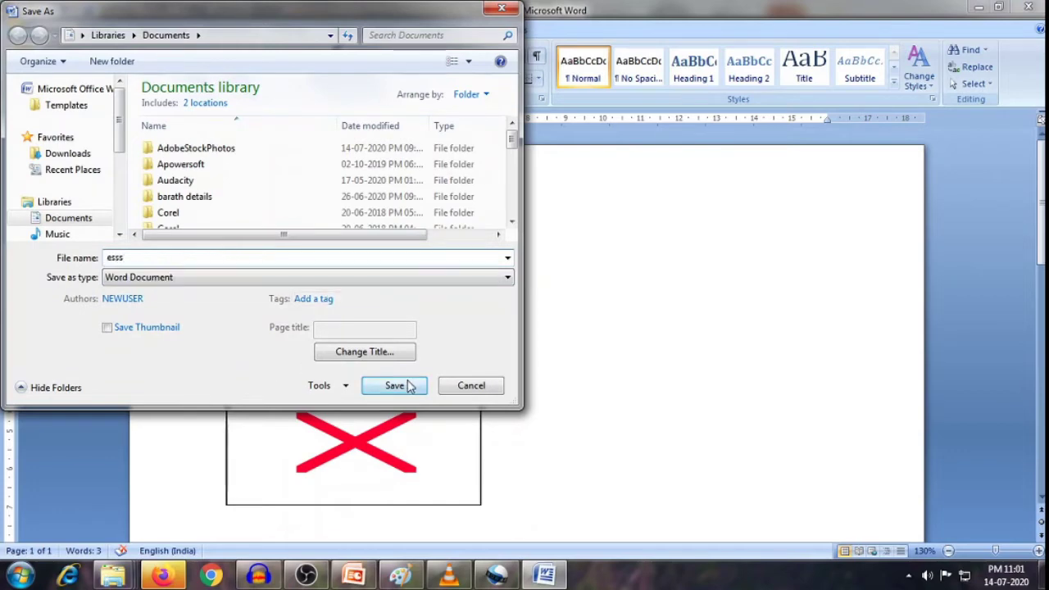
pyautogui.click(400, 386)
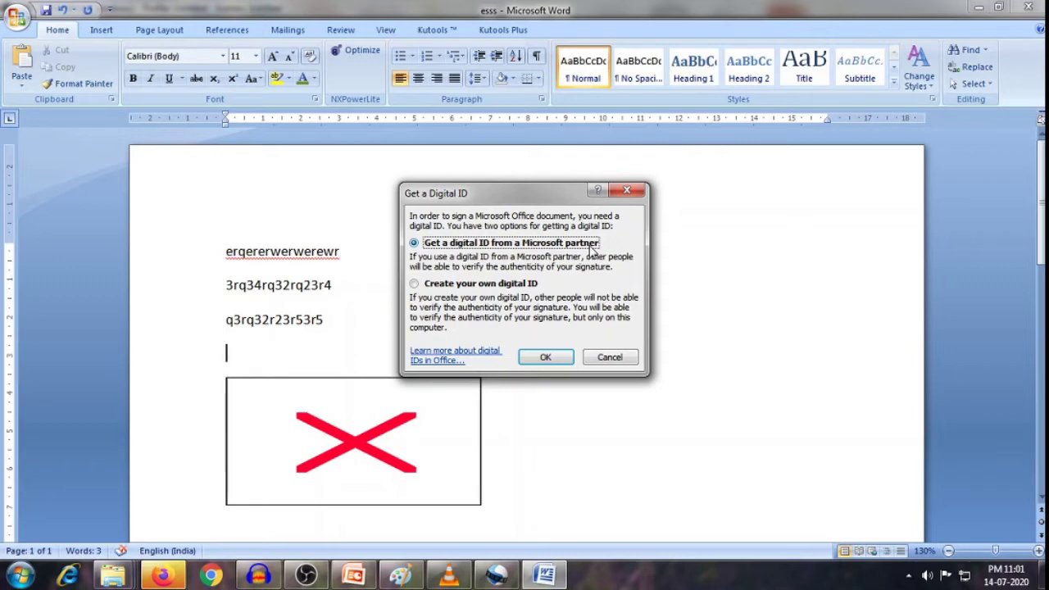
# Step: Create your own digital ID using an e-mail address
pyautogui.click(416, 284)
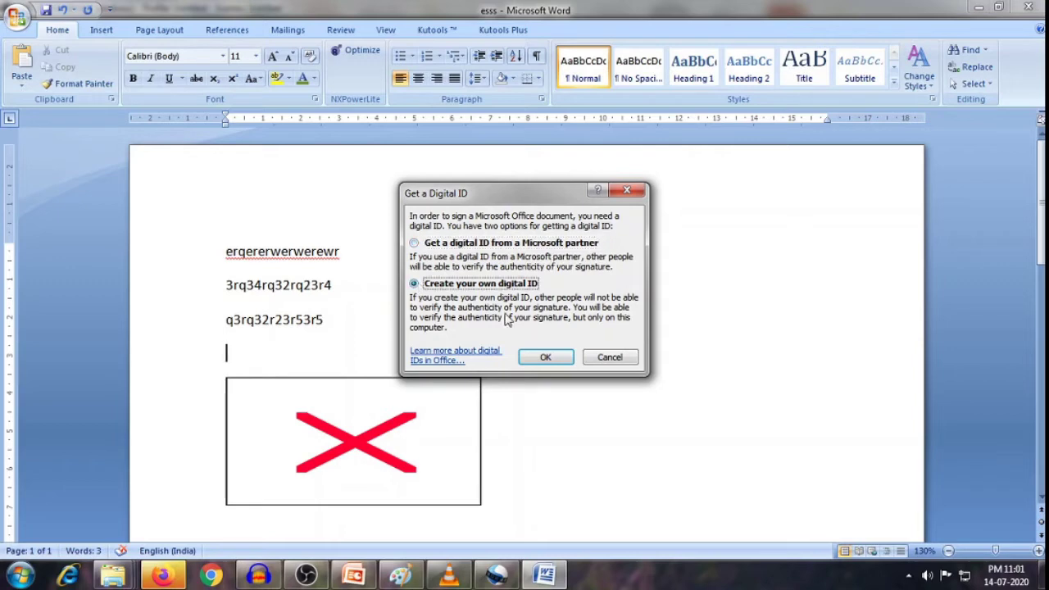
pyautogui.click(546, 358)
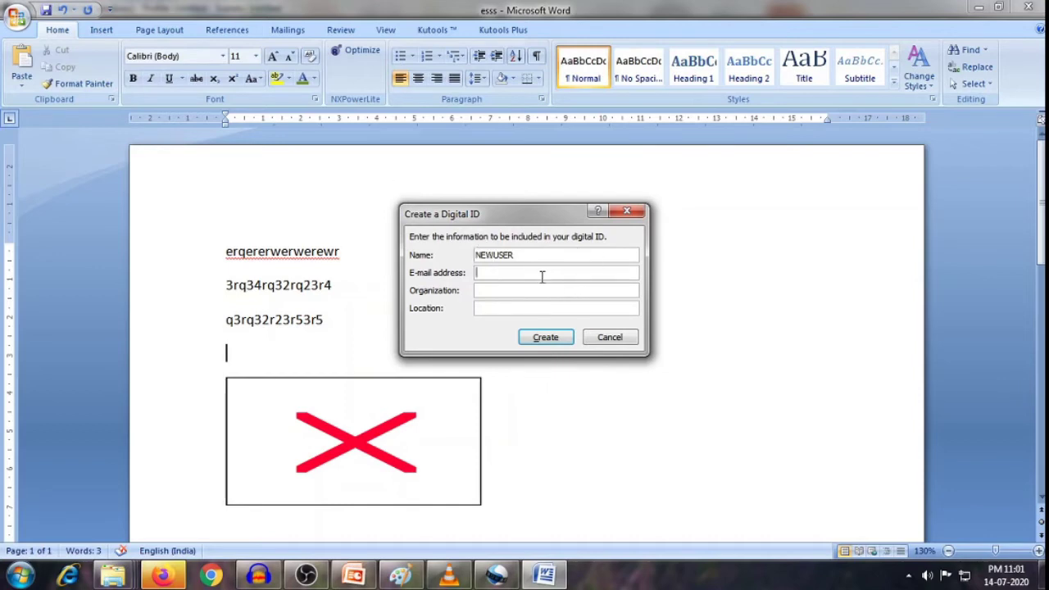
pyautogui.click(553, 343)
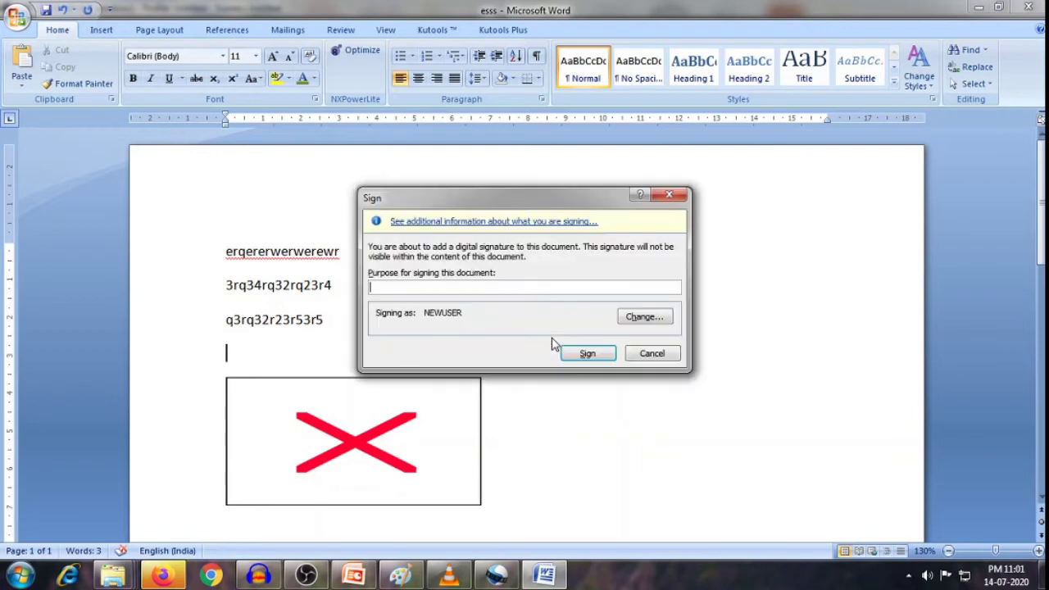
# Step: Sign the document with purpose 'personal' and dismiss the confirmation
pyautogui.write('p')
pyautogui.write('ersonal')
pyautogui.click(603, 355)
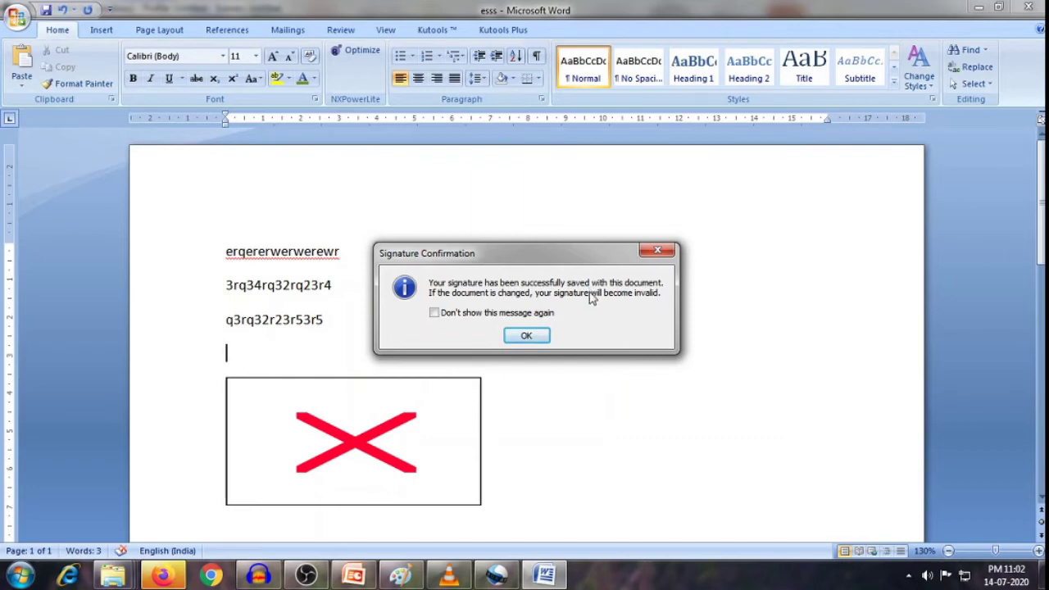
pyautogui.click(529, 336)
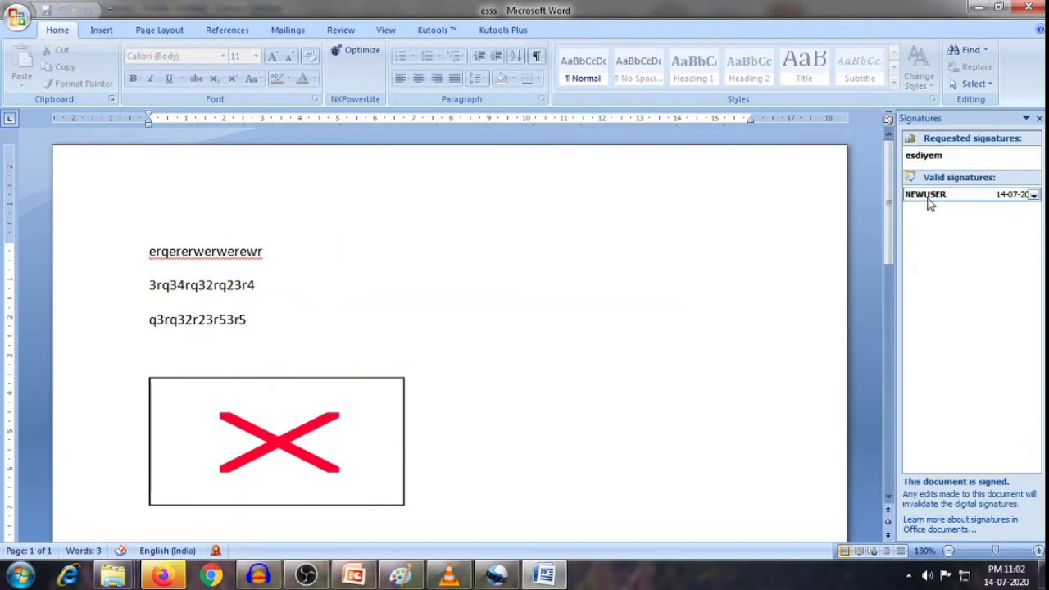
pyautogui.click(1033, 195)
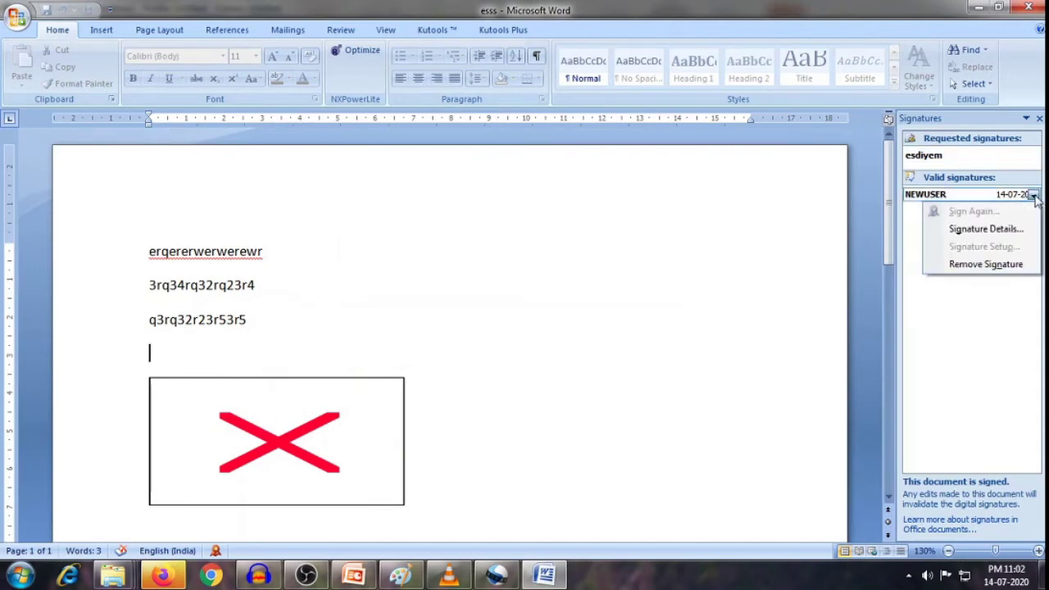
pyautogui.click(984, 228)
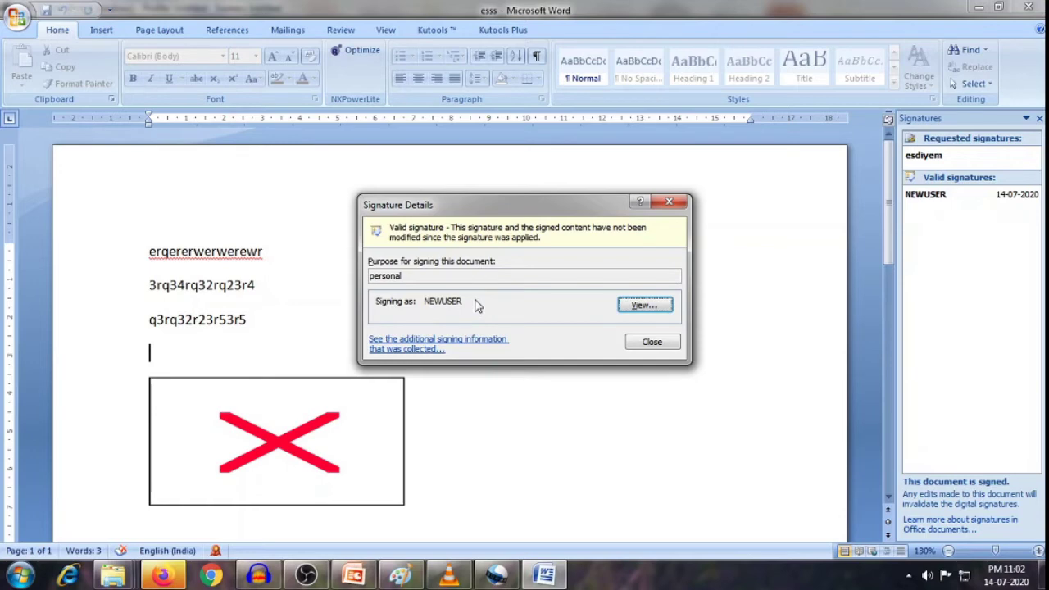
pyautogui.click(652, 343)
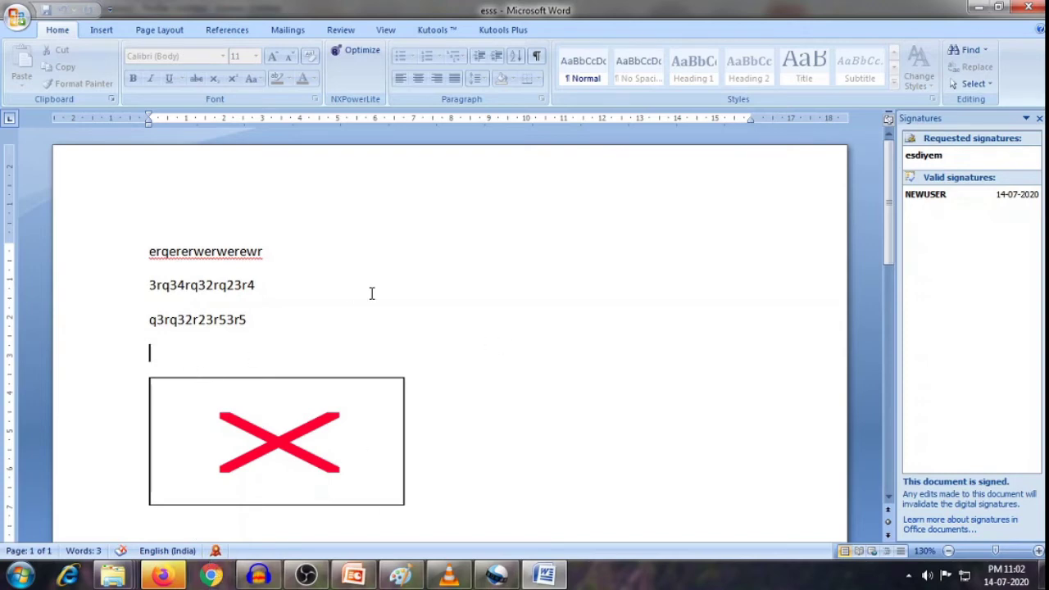
pyautogui.click(256, 342)
pyautogui.write('a')
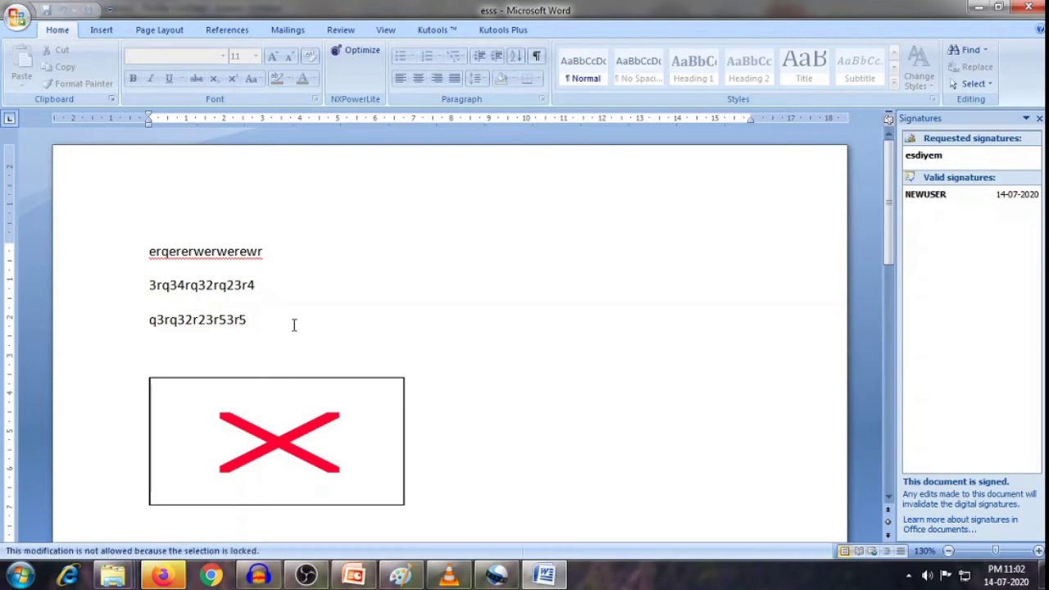
pyautogui.moveTo(295, 326)
pyautogui.mouseDown()
pyautogui.moveTo(93, 302)
pyautogui.moveTo(100, 264)
pyautogui.mouseUp()
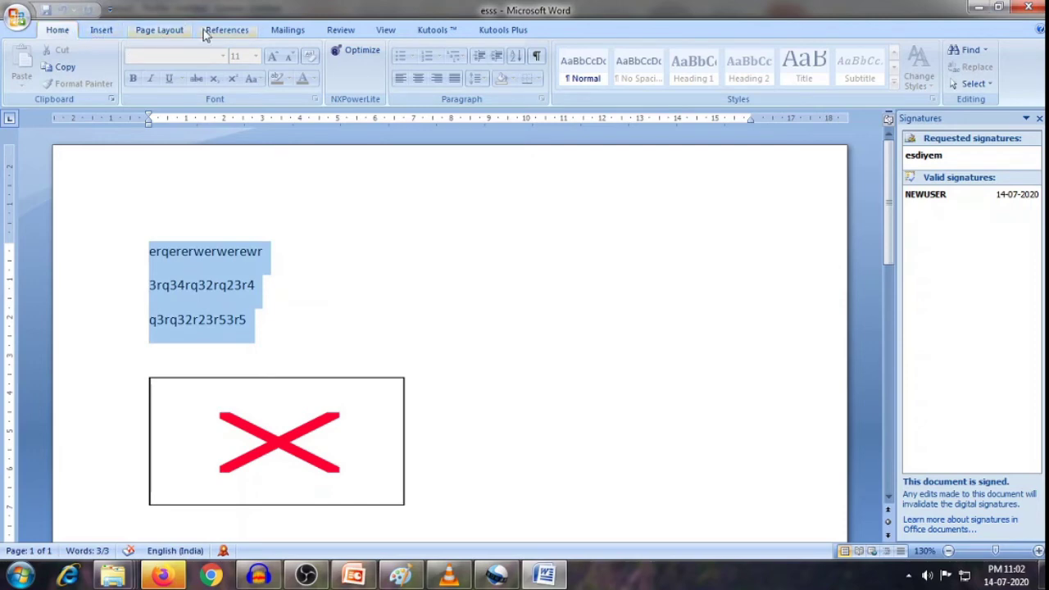
pyautogui.click(515, 225)
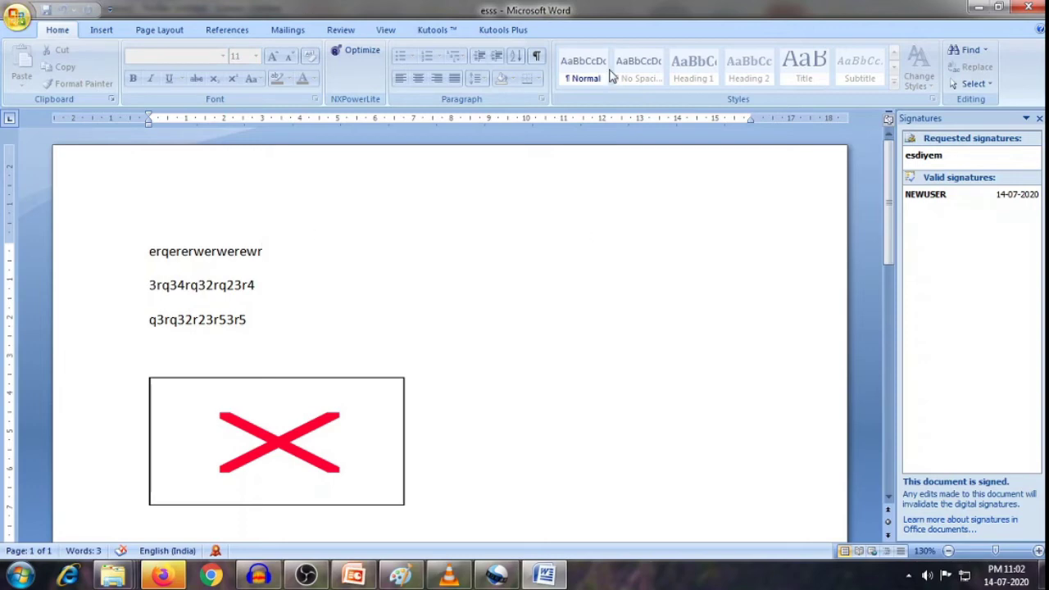
# Step: Sign the signature line using the 'sig' handwritten signature image and confirm
pyautogui.click(376, 423)
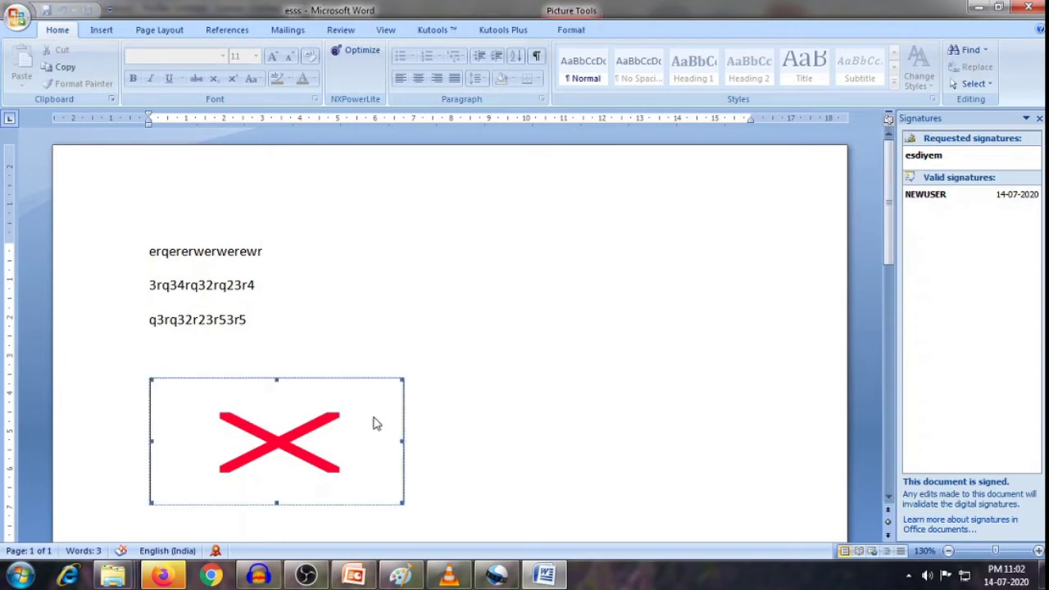
pyautogui.press('Delete')
pyautogui.click(378, 322)
pyautogui.doubleClick(287, 459)
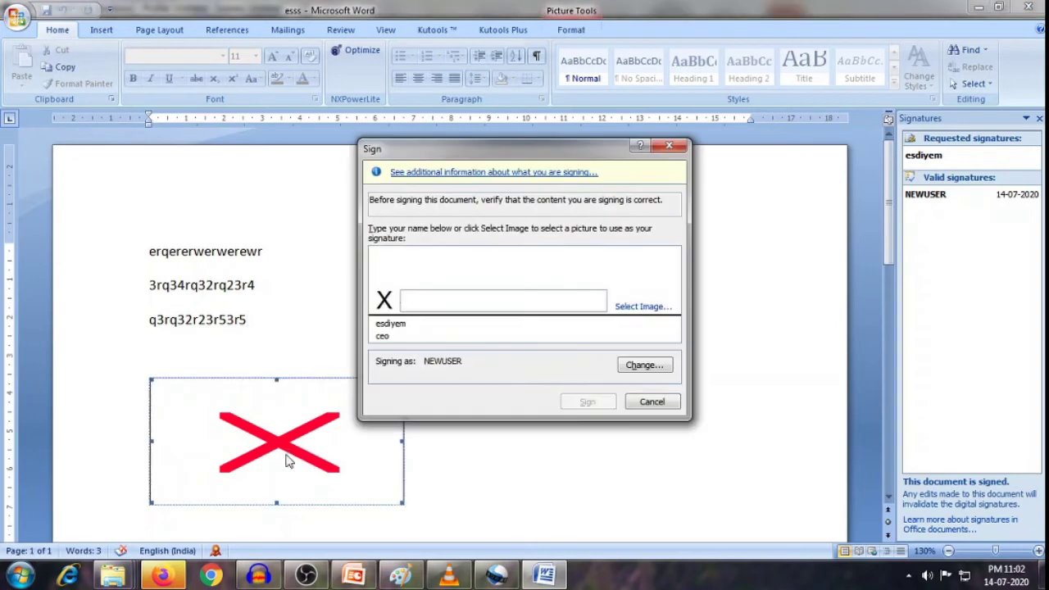
pyautogui.click(641, 308)
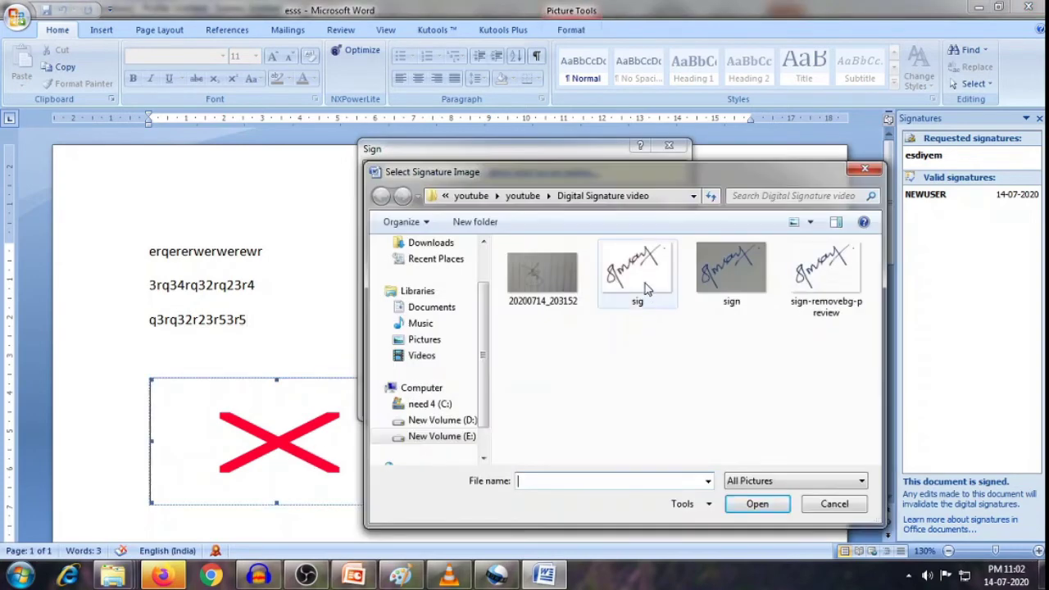
pyautogui.click(645, 282)
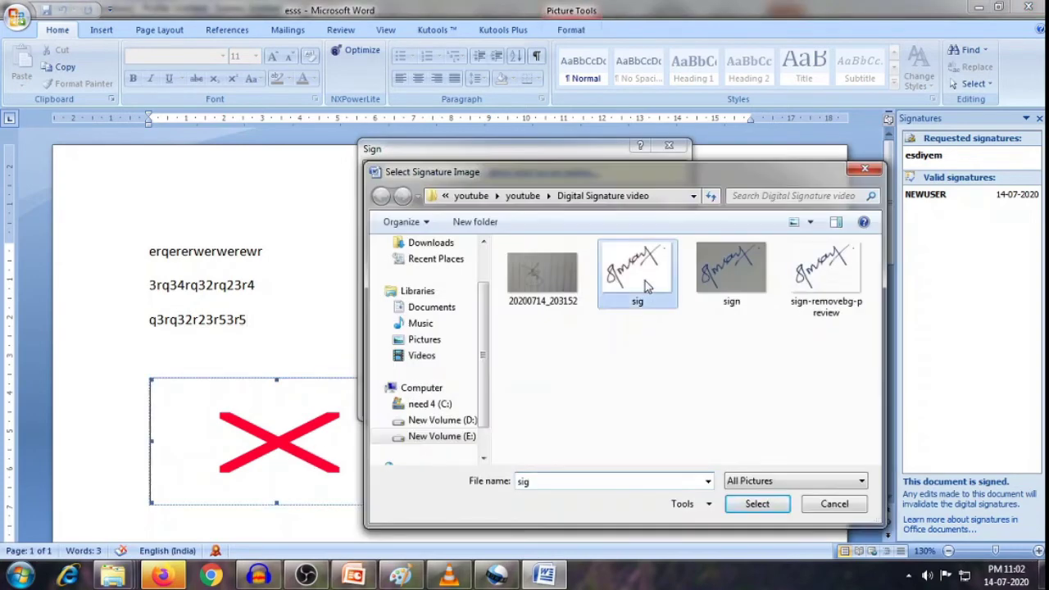
pyautogui.click(752, 505)
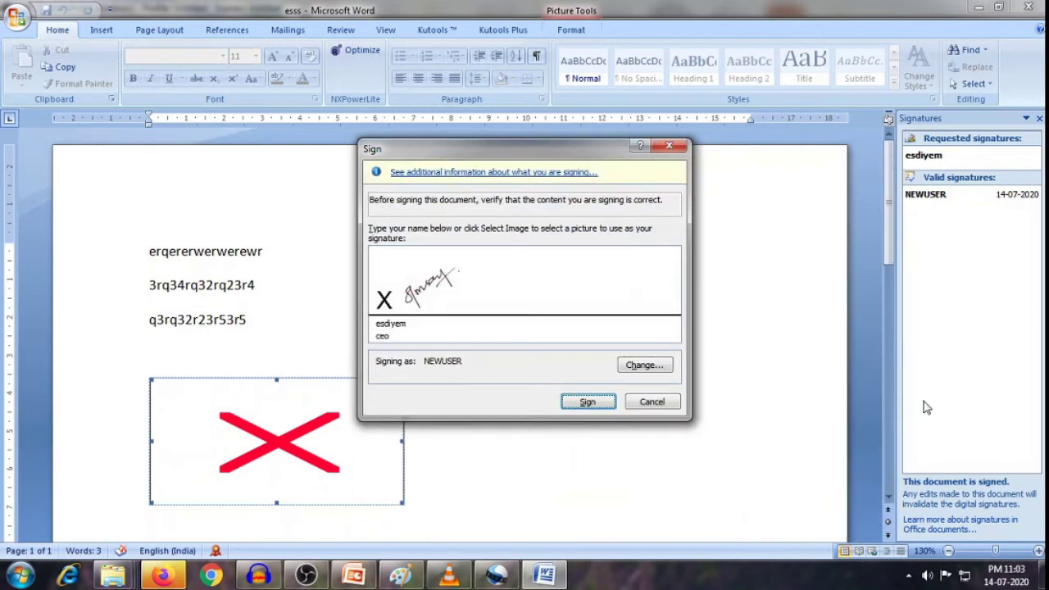
pyautogui.click(583, 401)
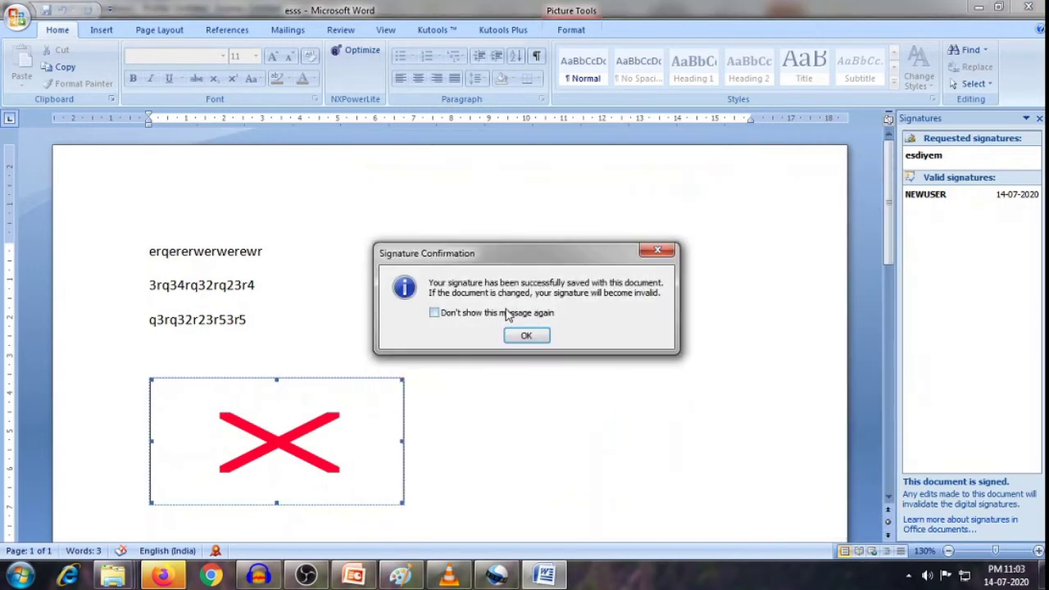
pyautogui.click(527, 335)
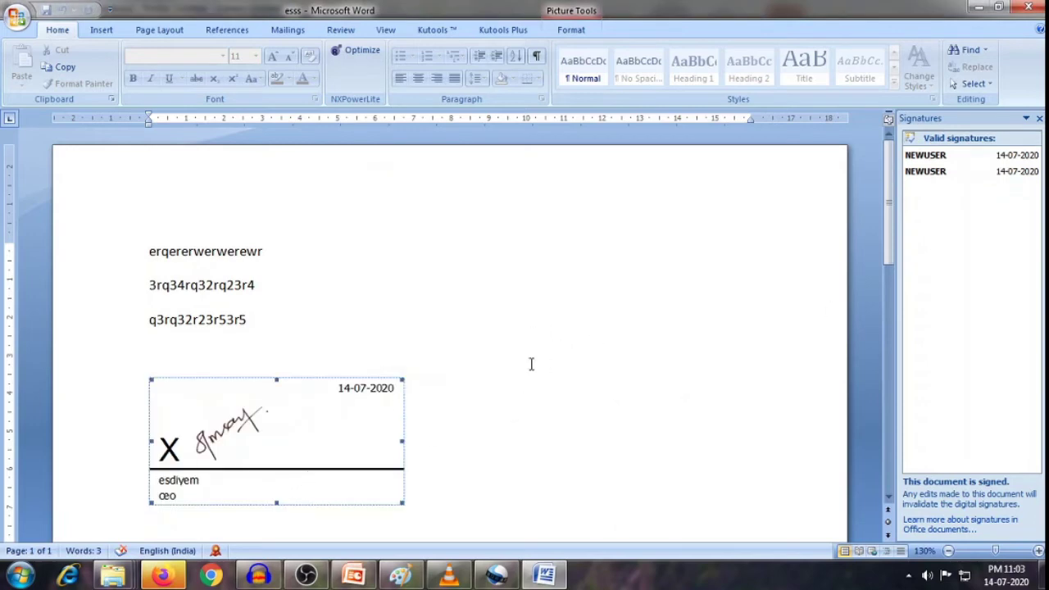
pyautogui.scroll(-1, 500, 358)
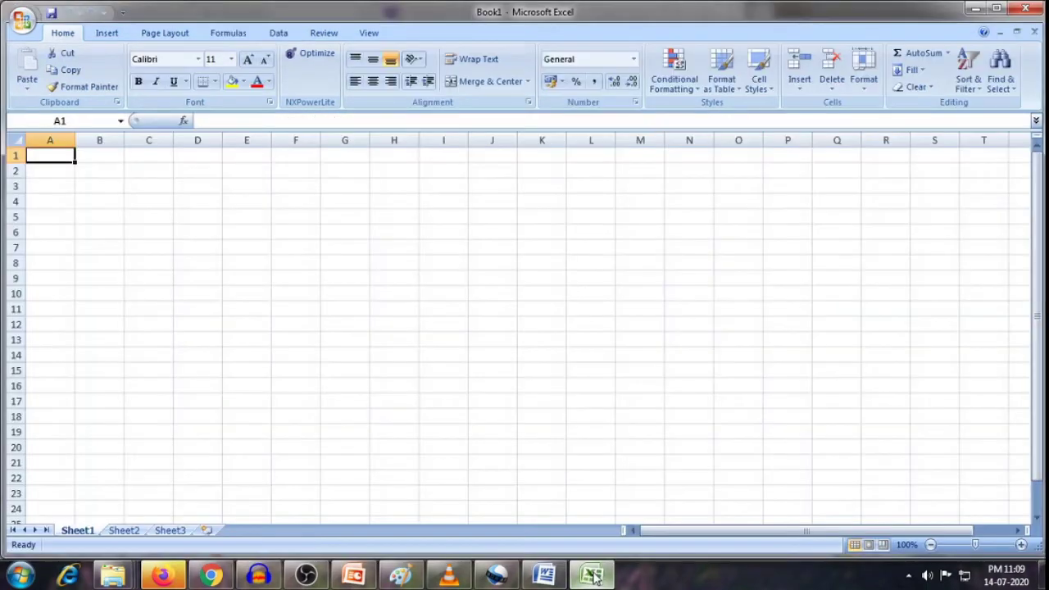
# Step: Glance at the Certificates folder window, then return to the blank Excel Book1 sheet
pyautogui.click(496, 343)
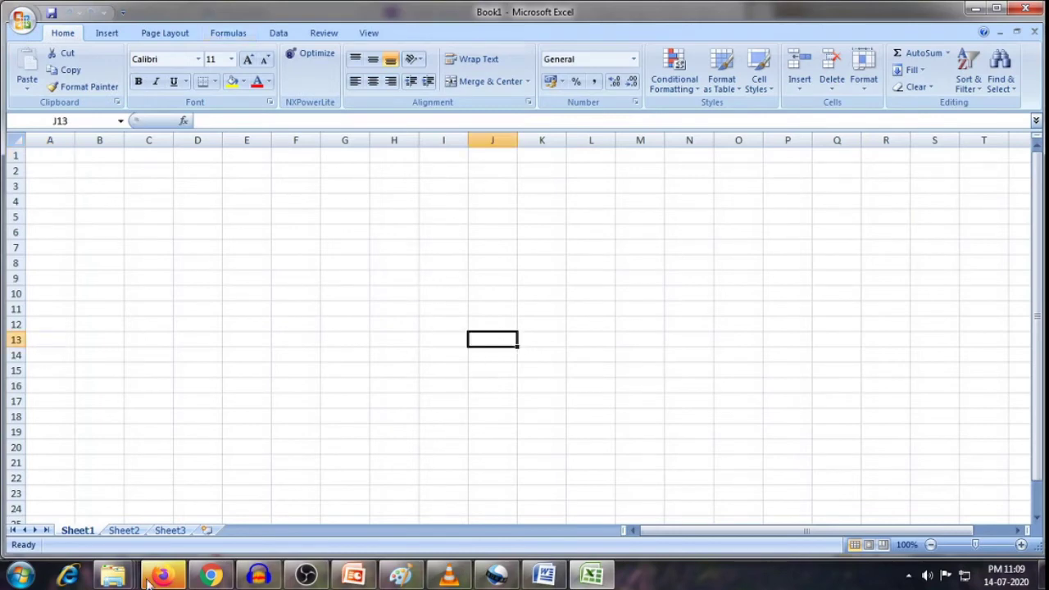
pyautogui.moveTo(113, 576)
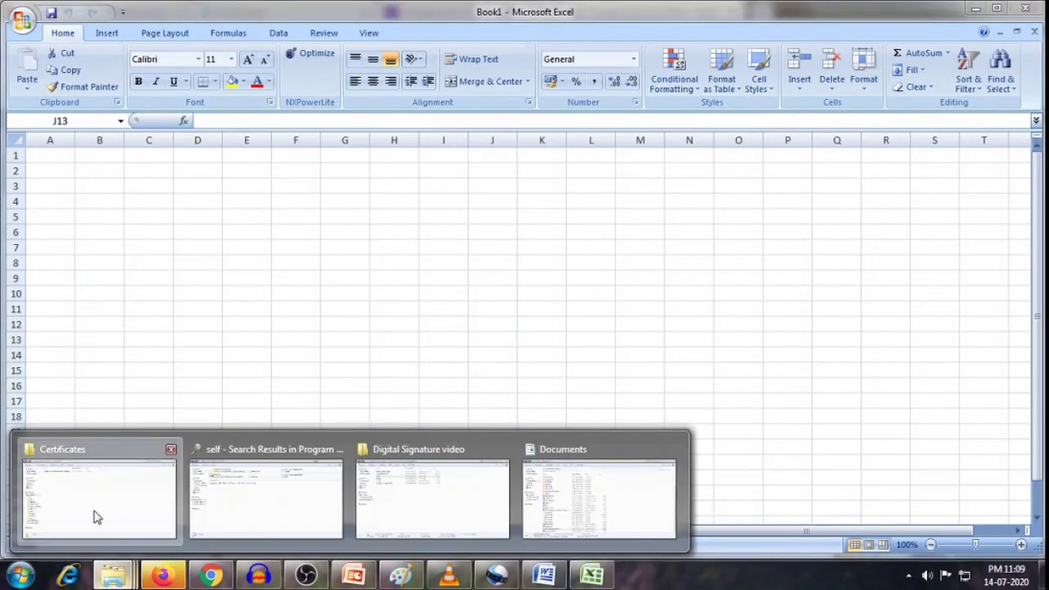
pyautogui.click(93, 517)
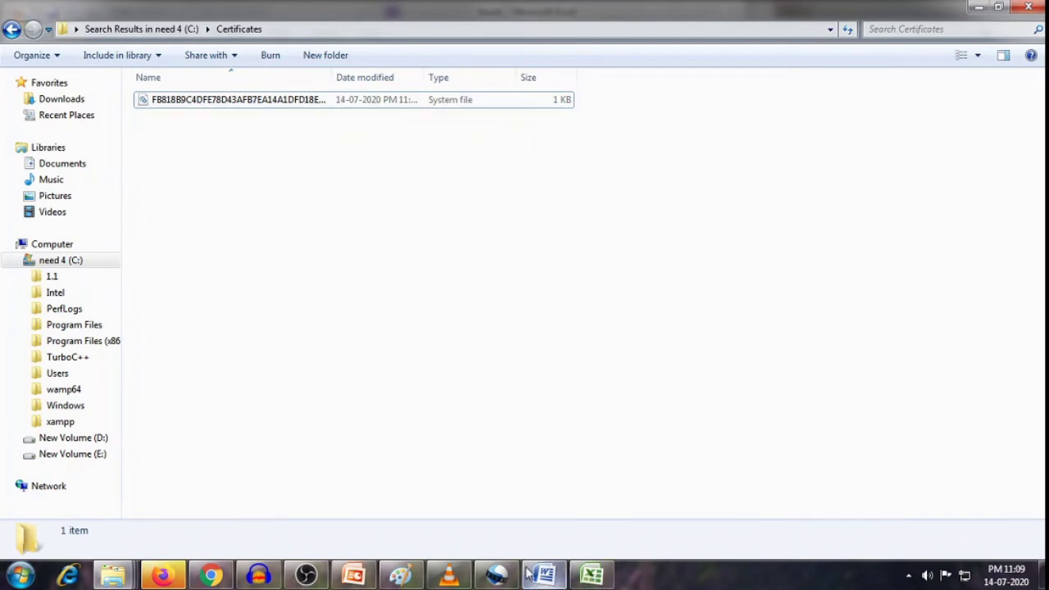
pyautogui.click(591, 575)
pyautogui.click(351, 313)
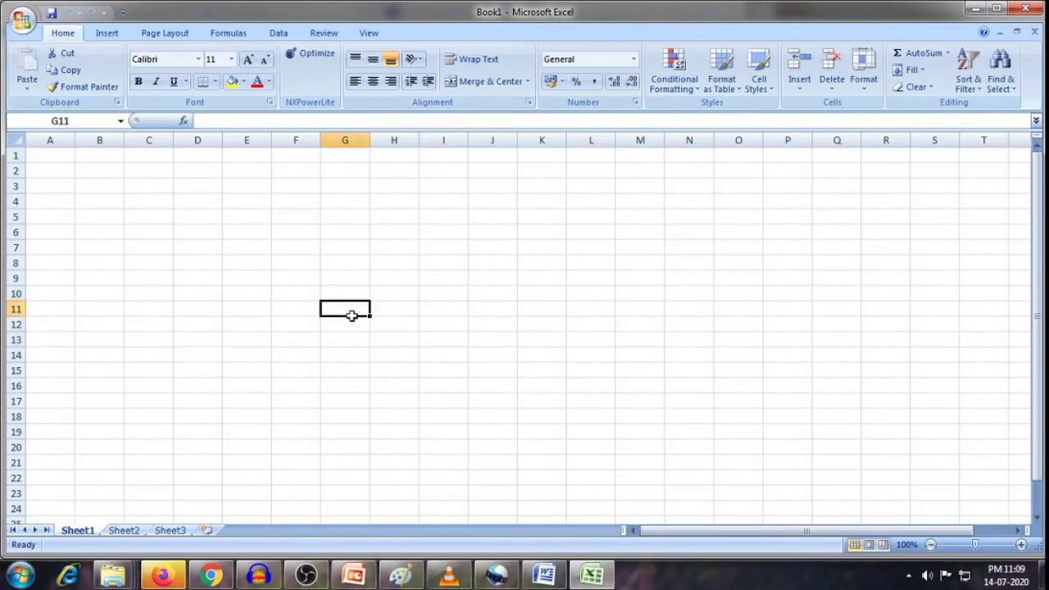
# Step: Insert an Office signature line in Excel with the signer's name, title 'ceo' and e-mail address
pyautogui.click(107, 33)
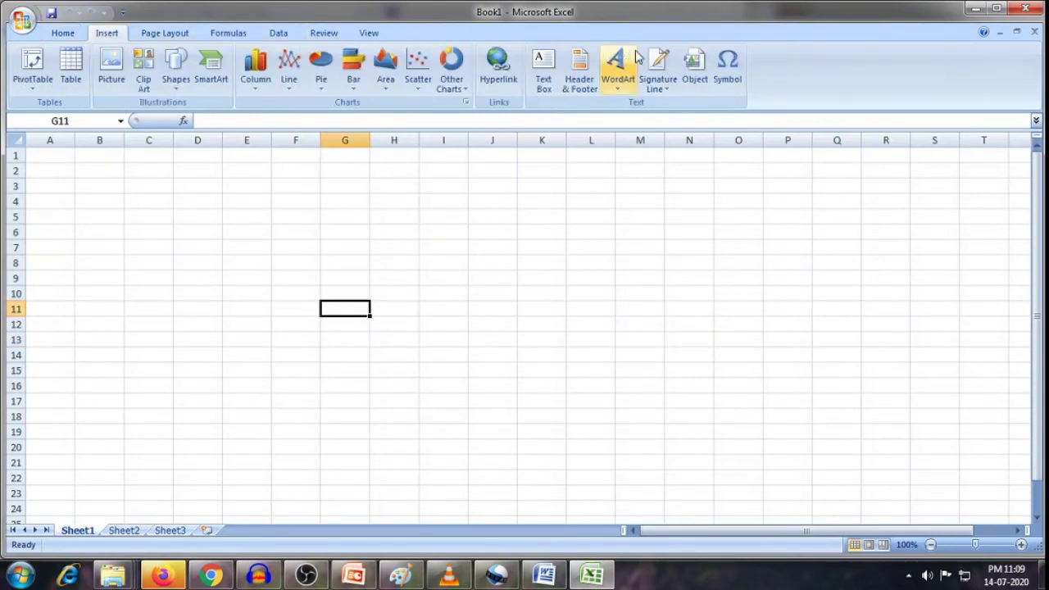
pyautogui.click(665, 80)
pyautogui.click(676, 106)
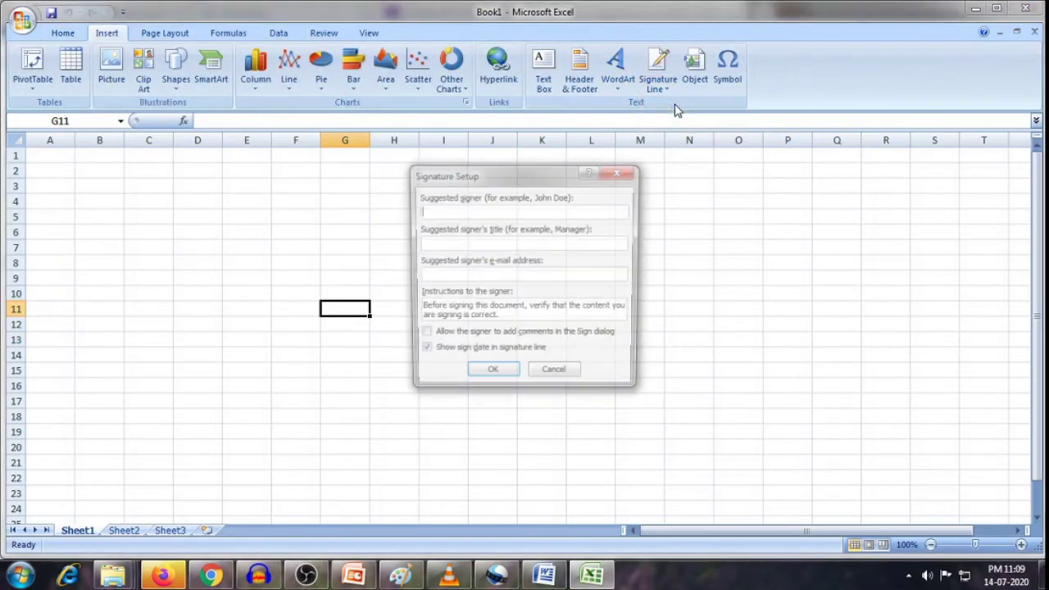
pyautogui.write('daffasdf')
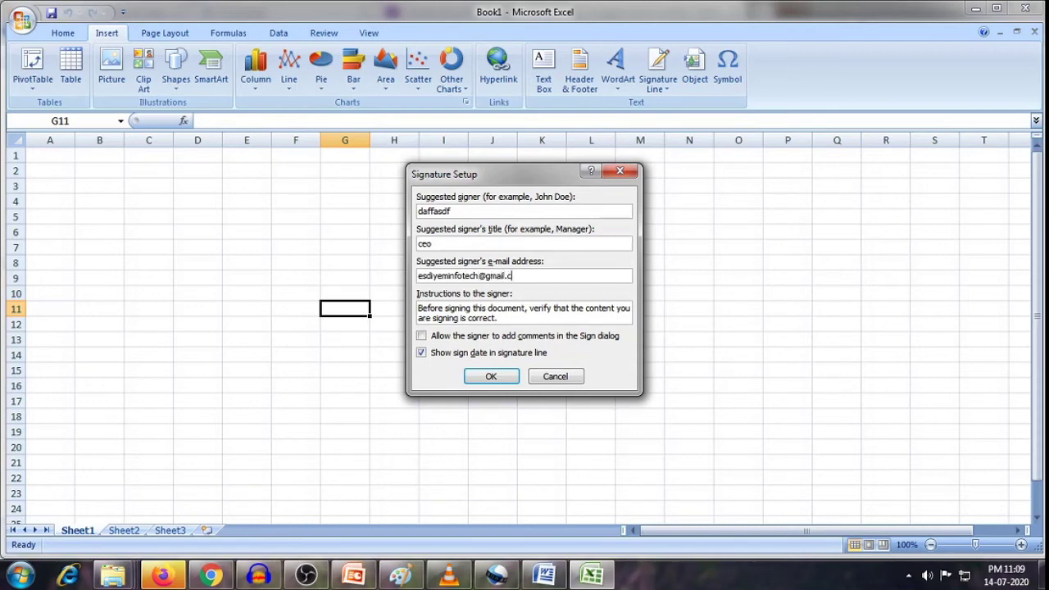
pyautogui.click(490, 378)
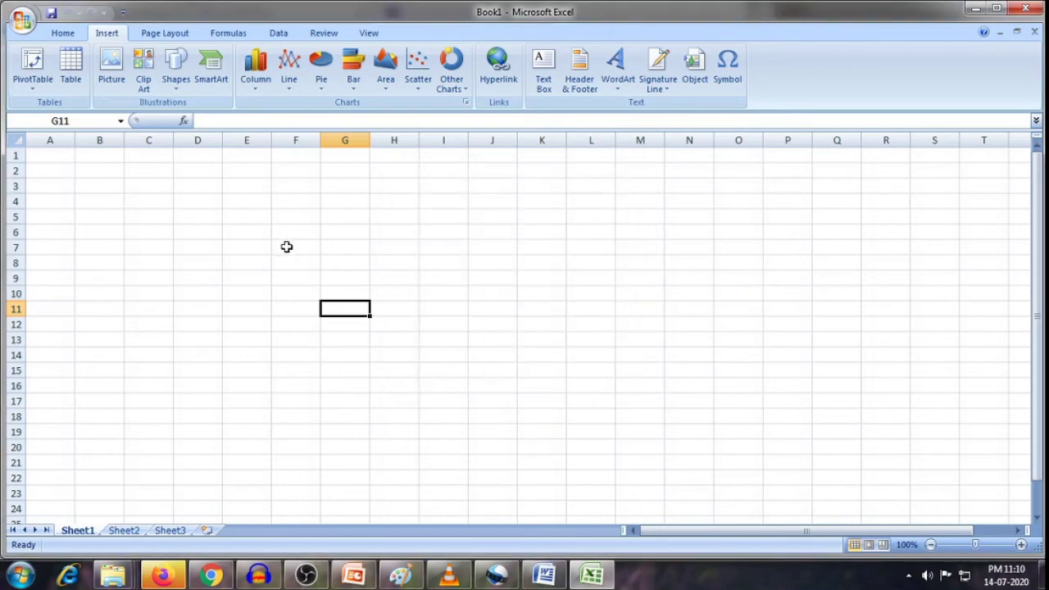
pyautogui.click(145, 172)
# Step: Enter sample text 'rrhwrgghth' in C2 and 'rhgwrghrh' in E6
pyautogui.write('rrhwrgghth')
pyautogui.click(268, 228)
pyautogui.write('r')
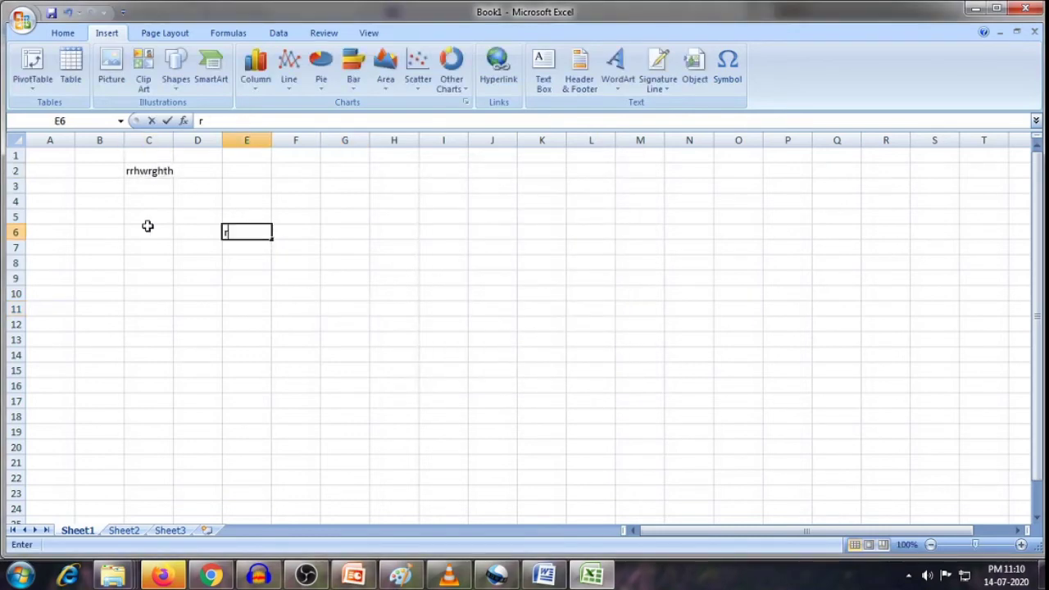
pyautogui.write('hgwrghrh')
pyautogui.click(459, 245)
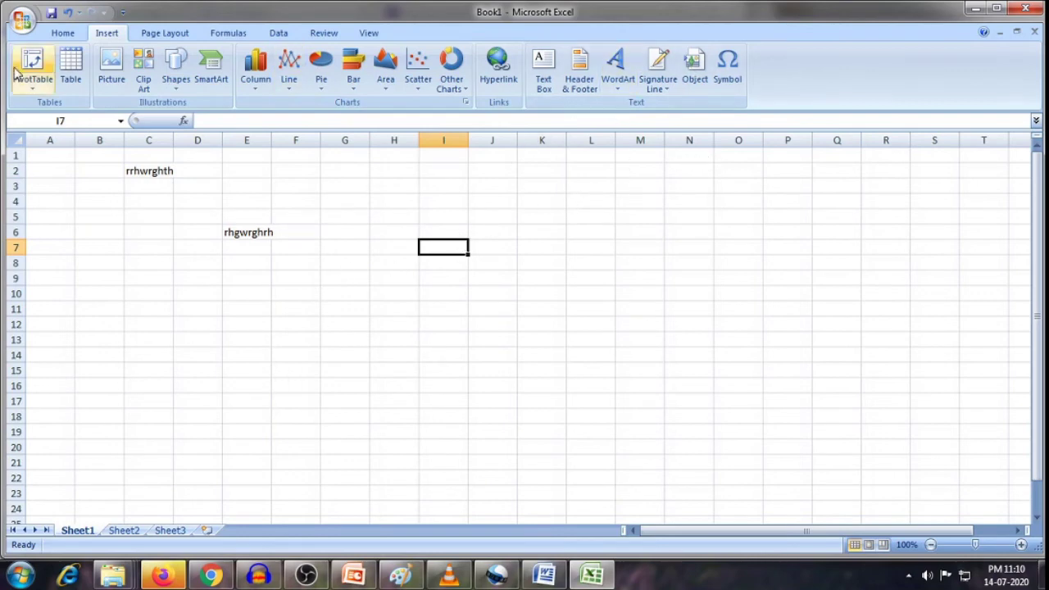
# Step: Save the workbook as Book1 and digitally sign it with purpose 'ergerg'
pyautogui.click(23, 20)
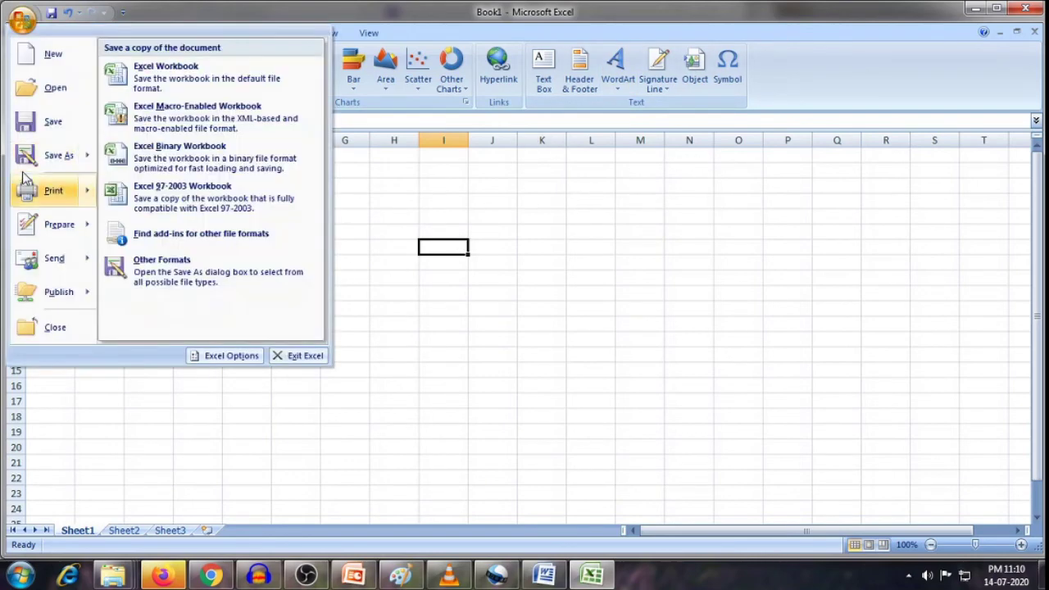
pyautogui.moveTo(57, 224)
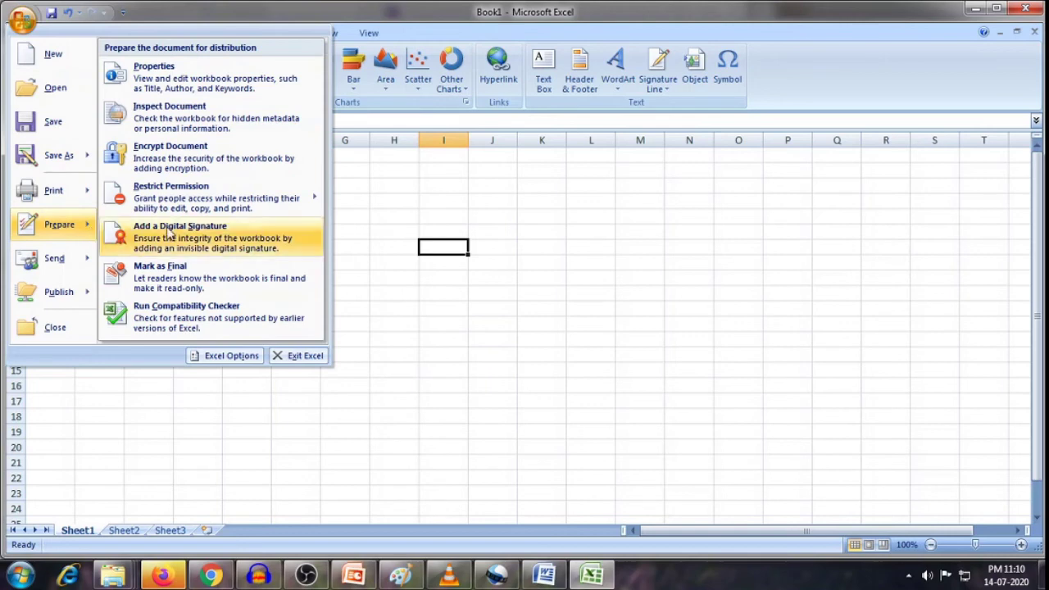
pyautogui.click(172, 232)
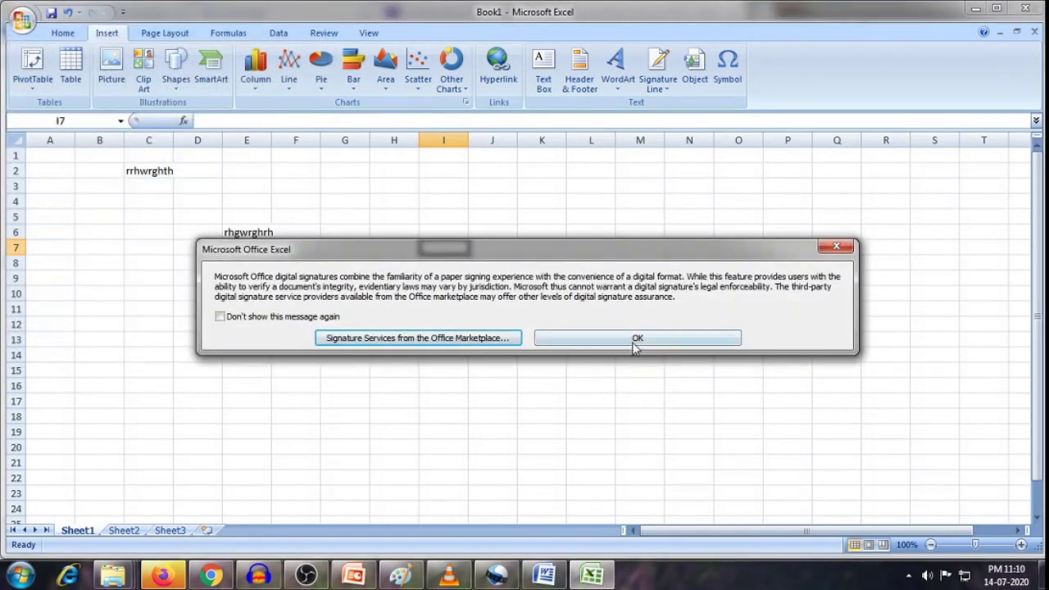
pyautogui.click(634, 340)
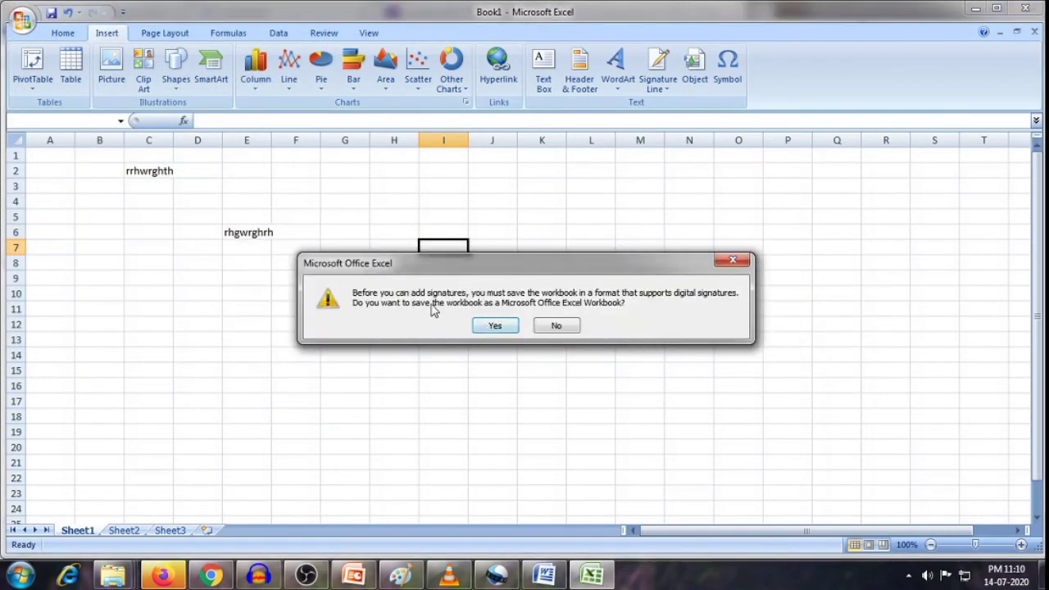
pyautogui.click(497, 326)
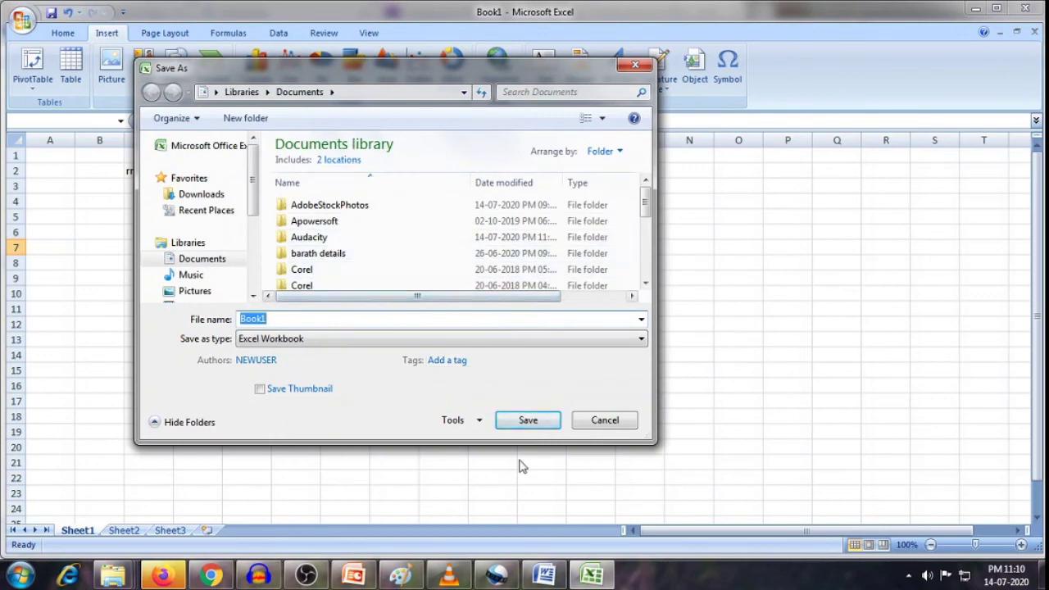
pyautogui.click(517, 421)
pyautogui.write('ergerg')
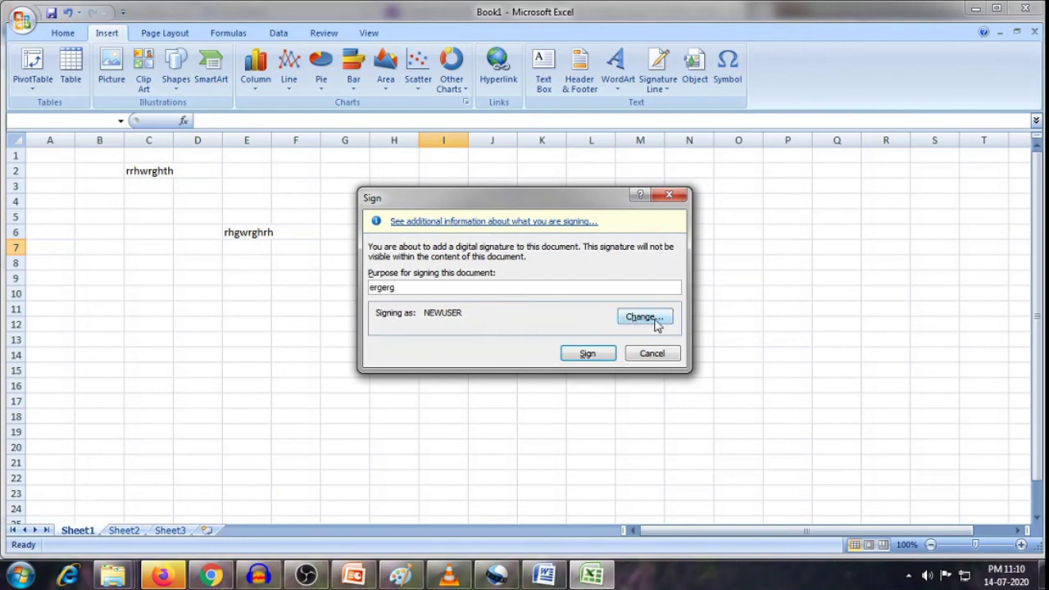
pyautogui.click(586, 354)
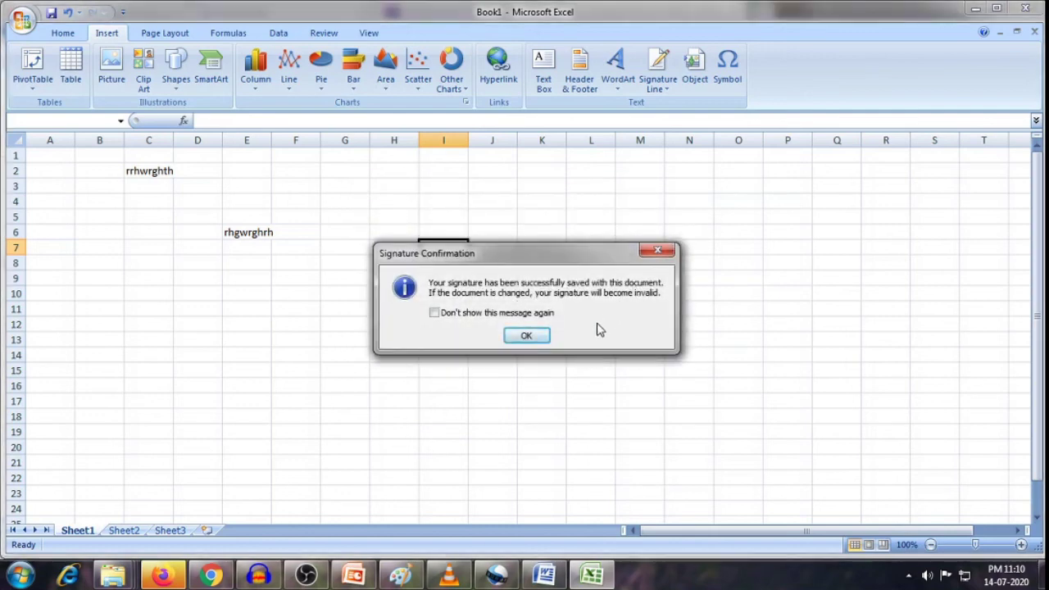
pyautogui.click(528, 336)
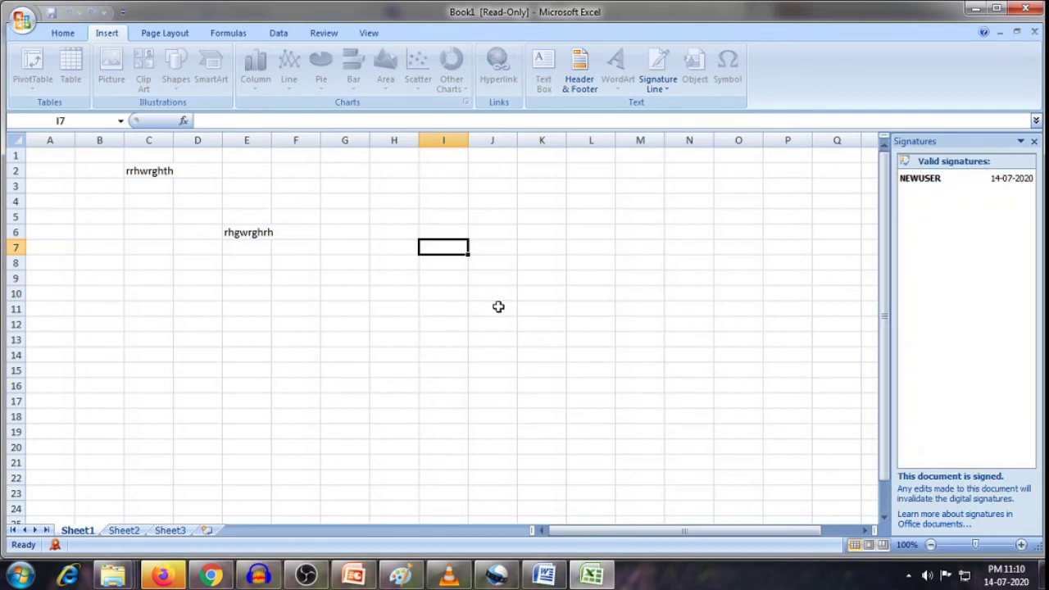
# Step: Inspect cells in the signed read-only workbook, including E6 'rhgwrghrh' and C2 'rrhwrghth'
pyautogui.click(680, 266)
pyautogui.click(378, 310)
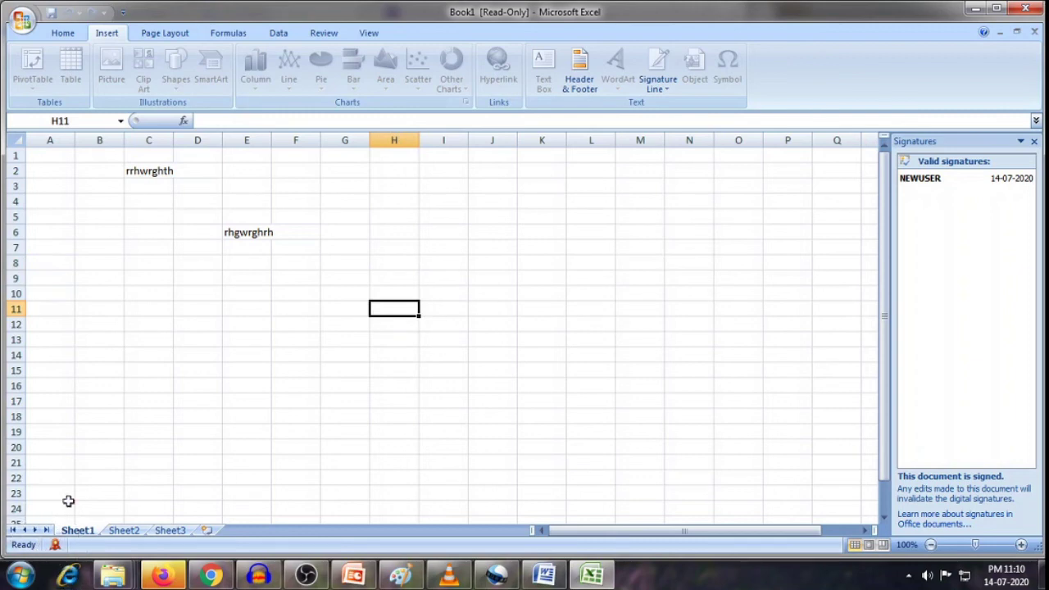
pyautogui.click(275, 233)
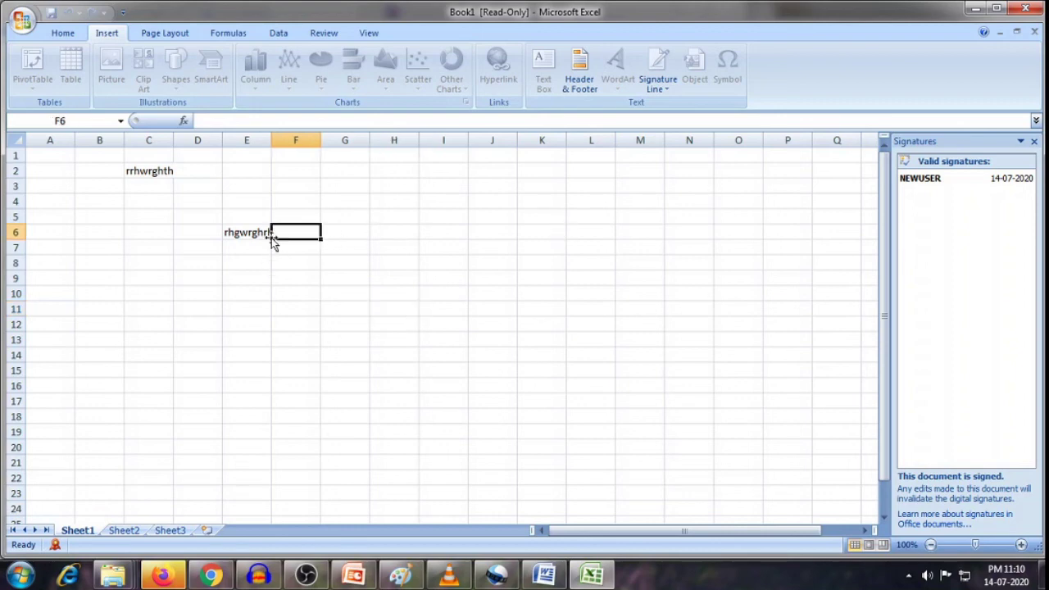
pyautogui.click(259, 239)
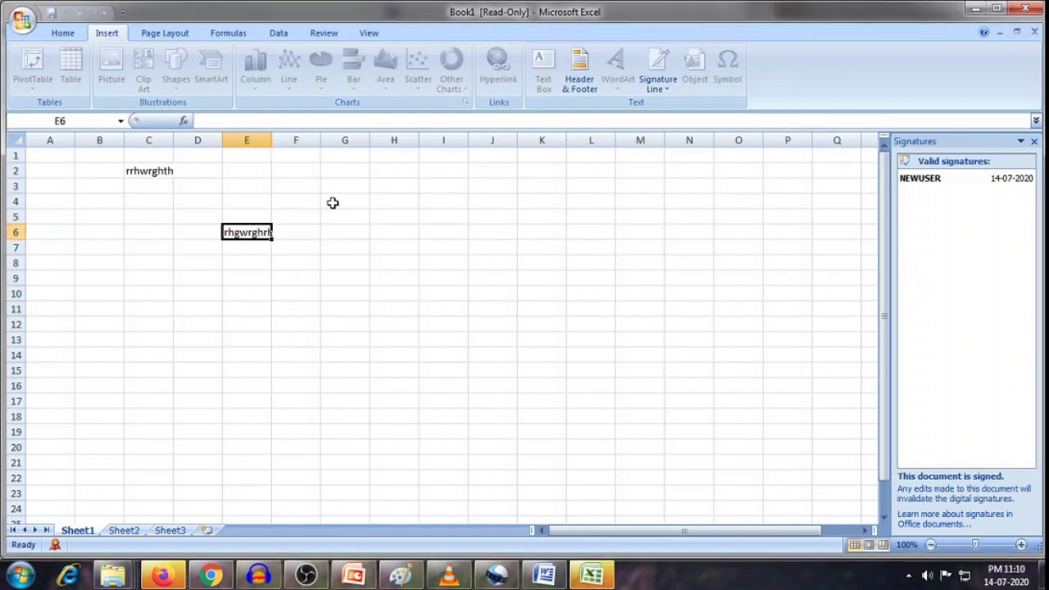
pyautogui.click(131, 171)
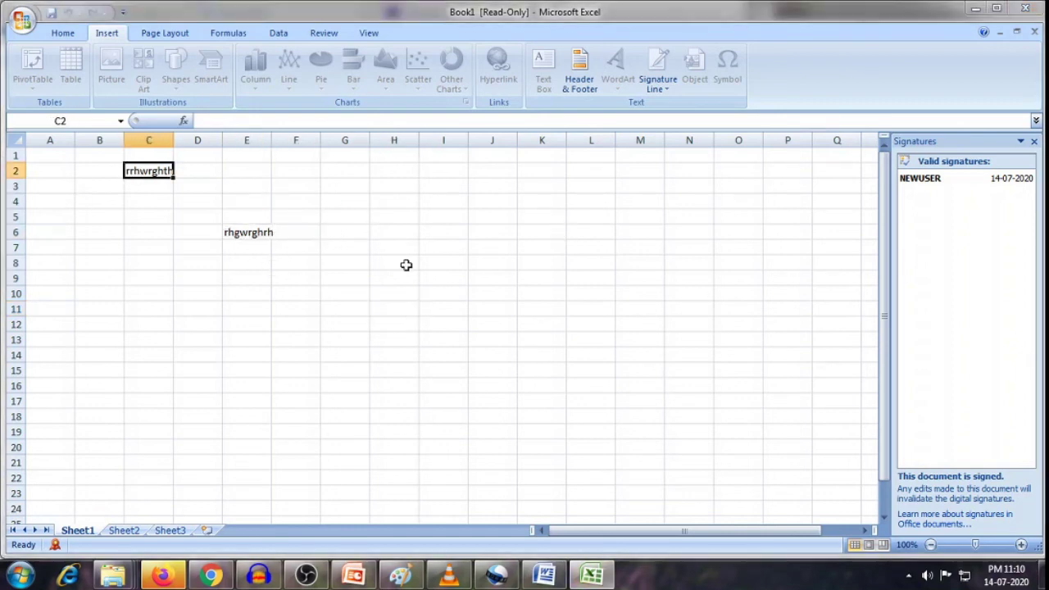
# Step: Check a couple of empty cells, then bring the OBS Studio window to the front
pyautogui.click(250, 338)
pyautogui.click(482, 311)
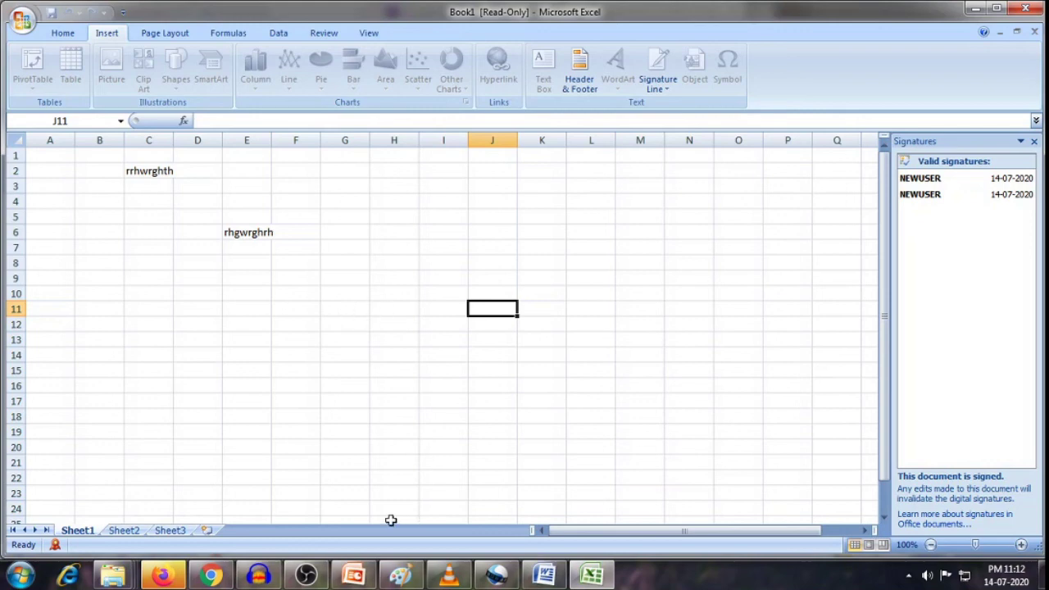
pyautogui.click(306, 576)
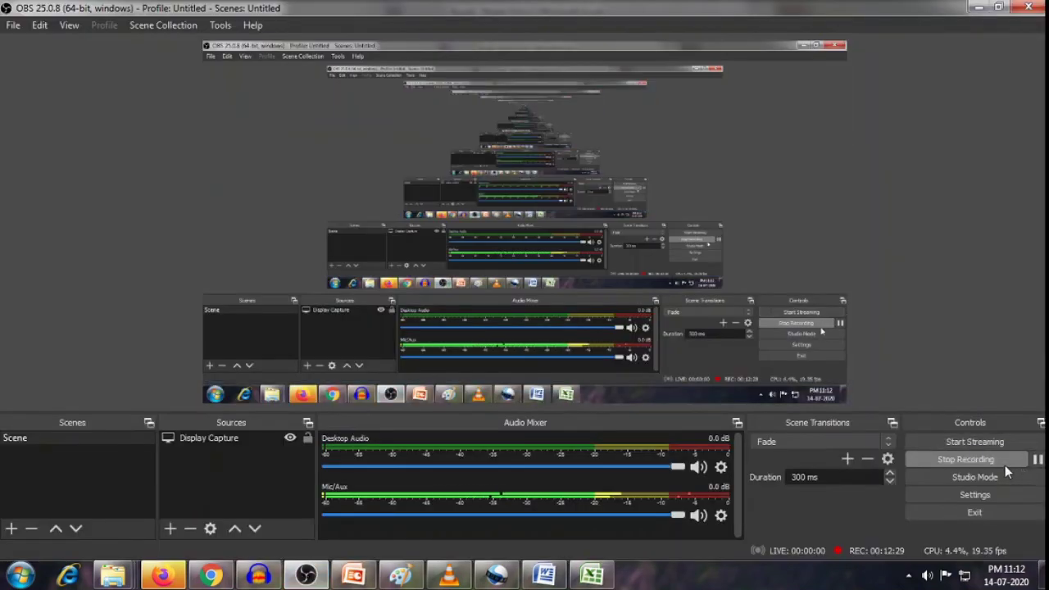